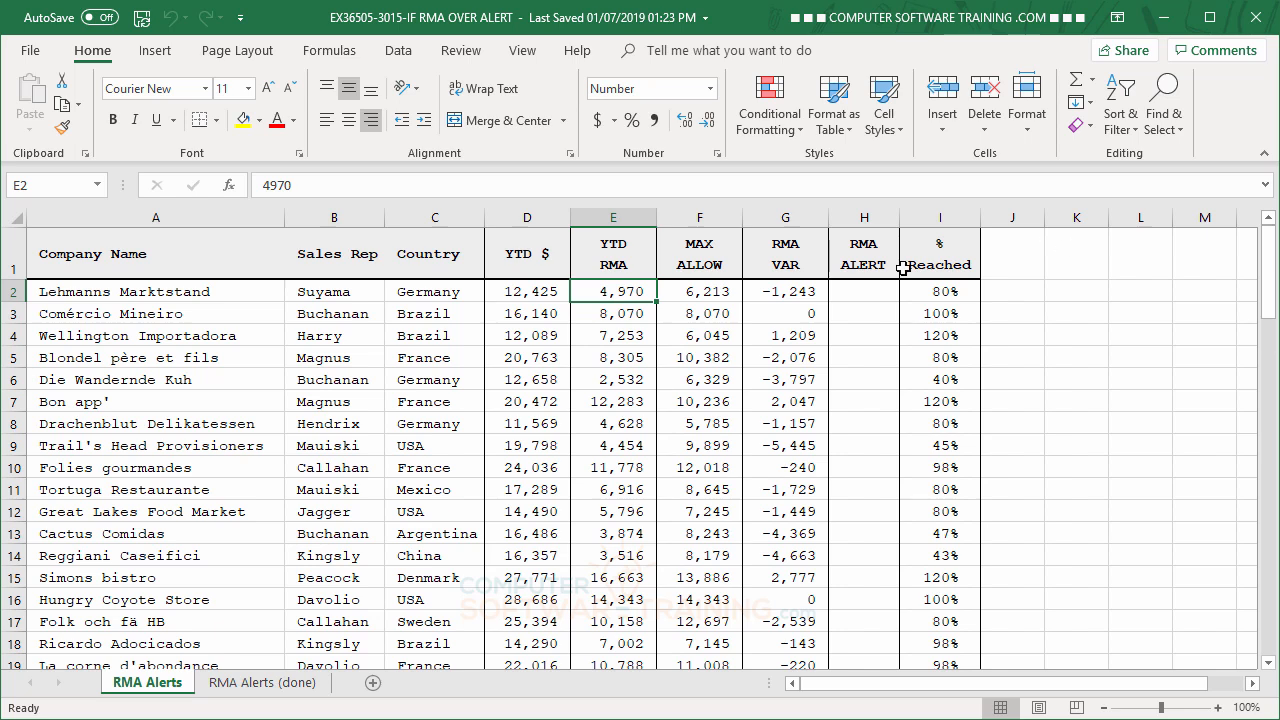
# - Examine the YTD $ and YTD RMA columns and the row 2 formulas for MAX ALLOW, RMA VAR and % Reached
pyautogui.click(527, 219)
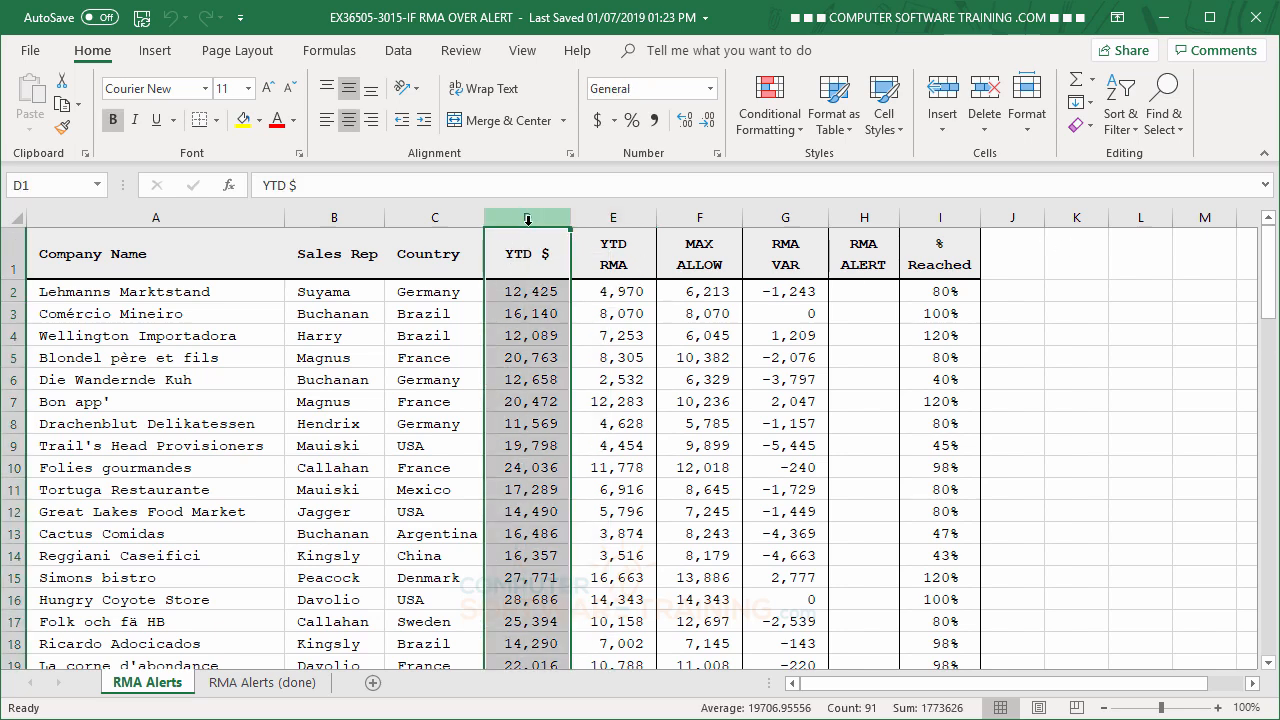
pyautogui.click(617, 218)
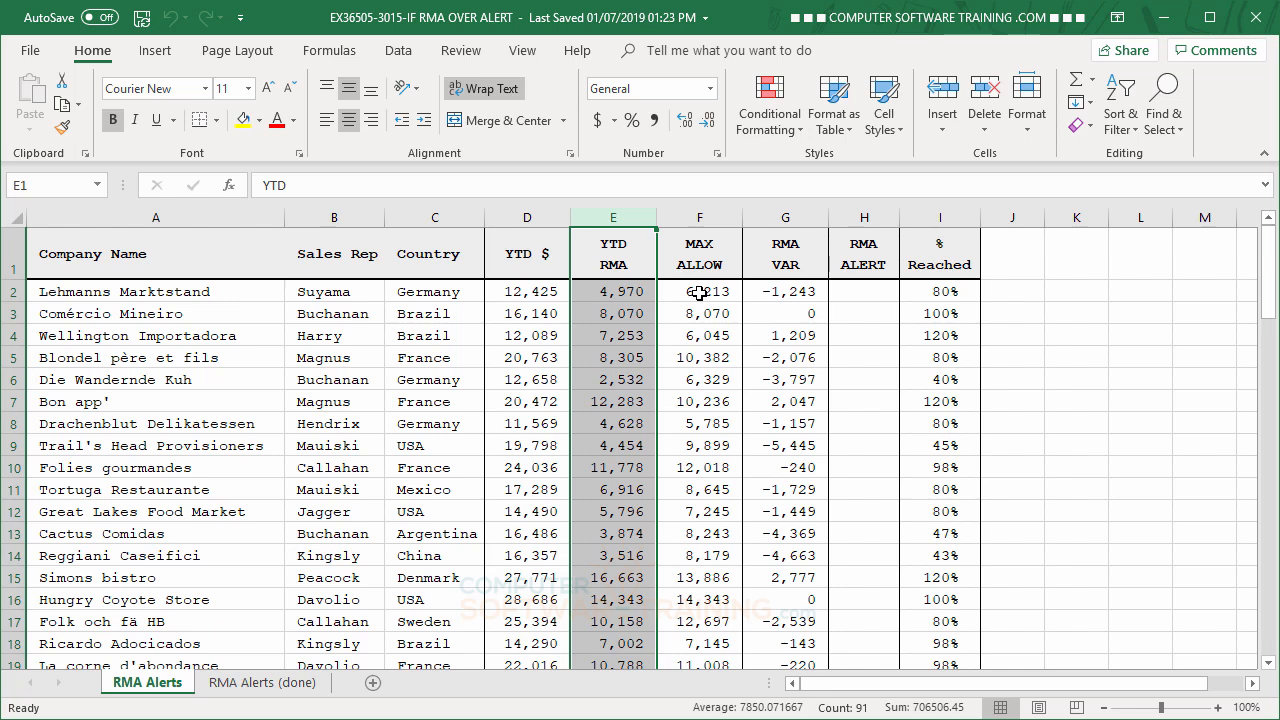
pyautogui.click(534, 293)
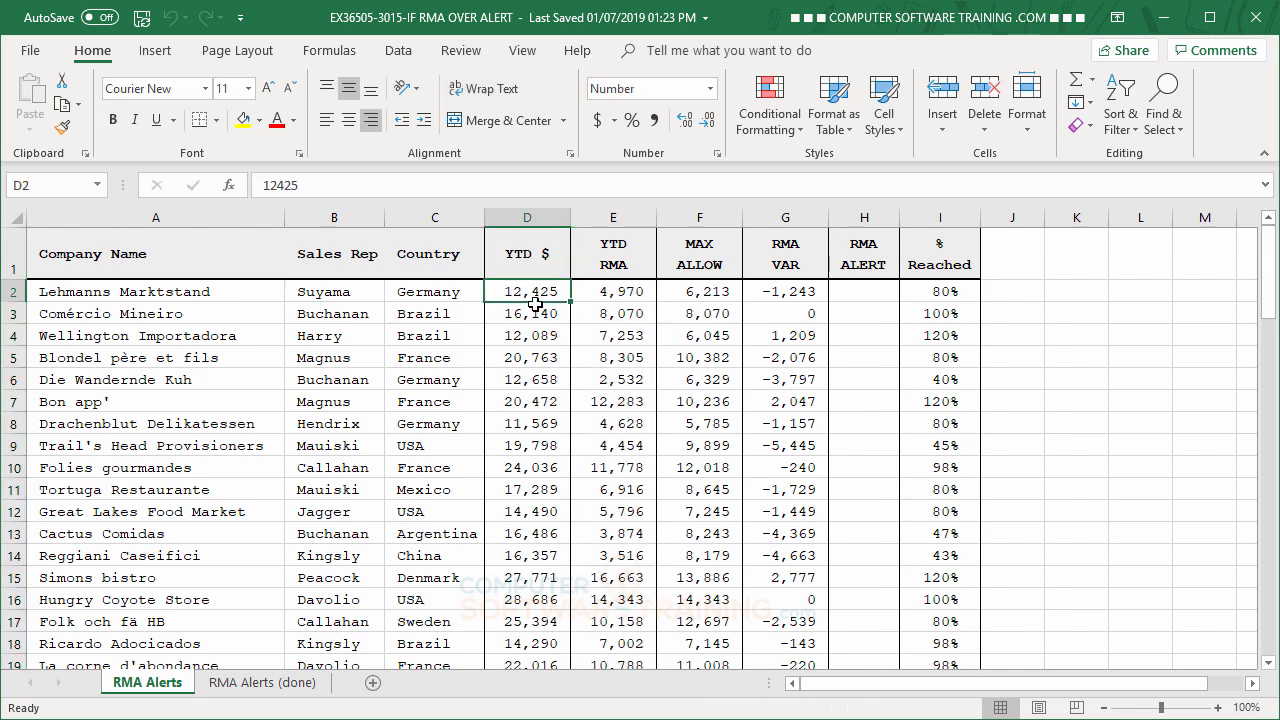
pyautogui.click(711, 291)
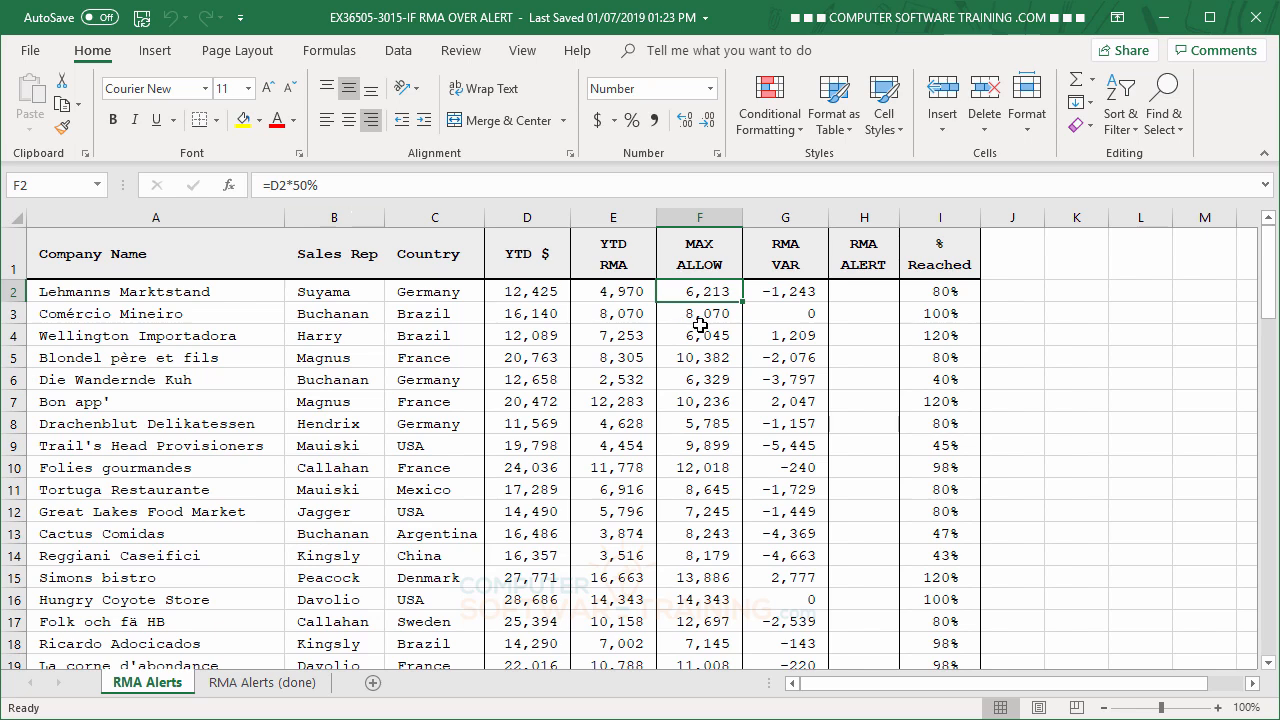
pyautogui.click(779, 290)
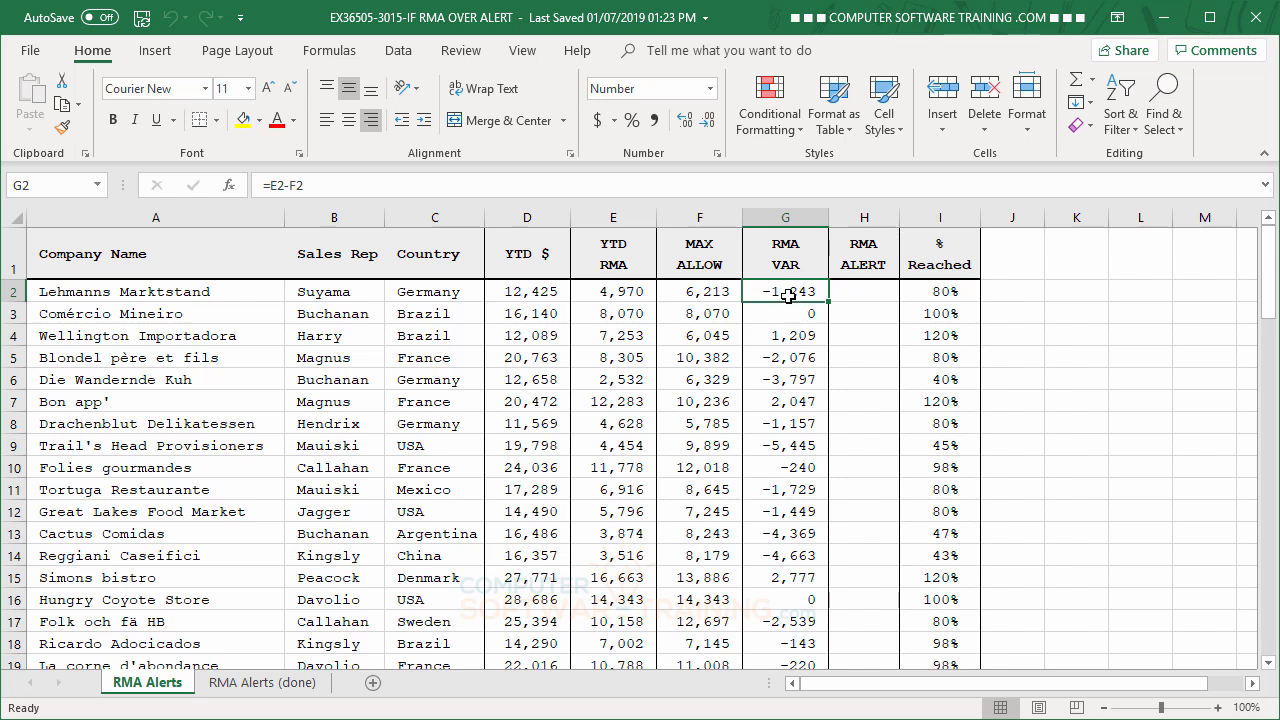
pyautogui.click(946, 289)
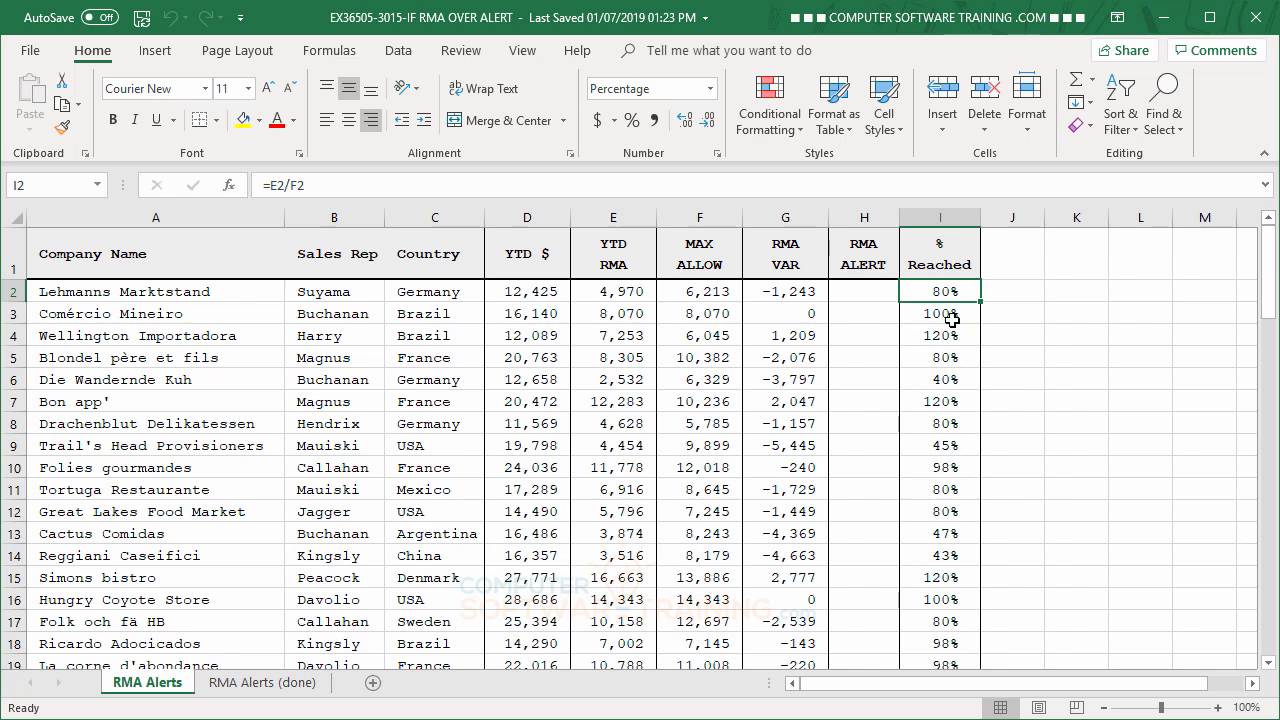
# - Begin an IF formula in H2 that returns "OVER" when I2>=100%
pyautogui.click(861, 293)
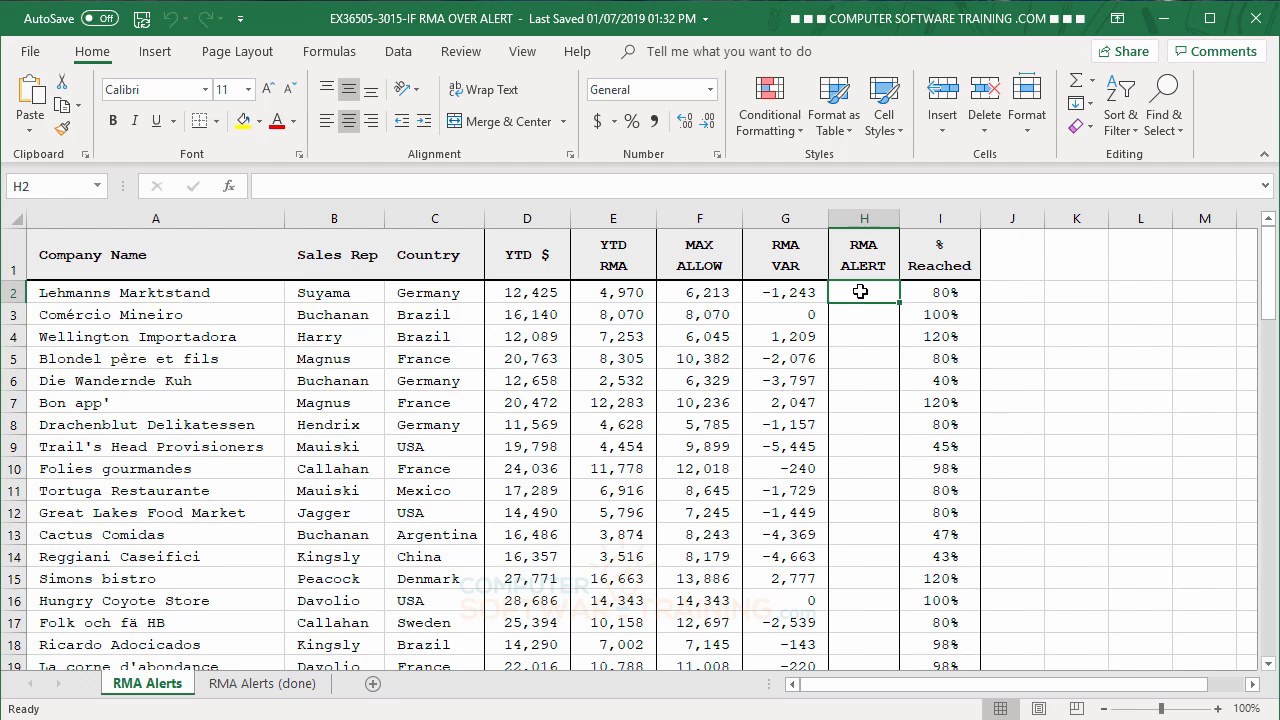
pyautogui.write('=')
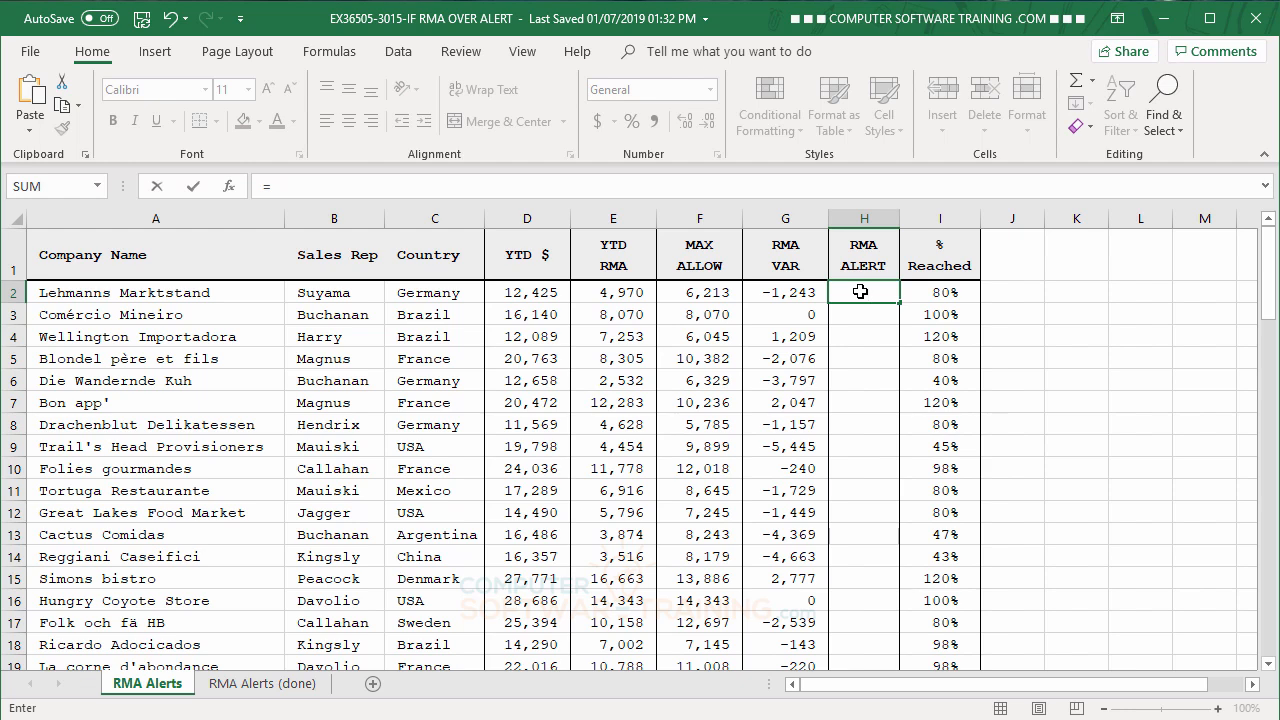
pyautogui.write('i')
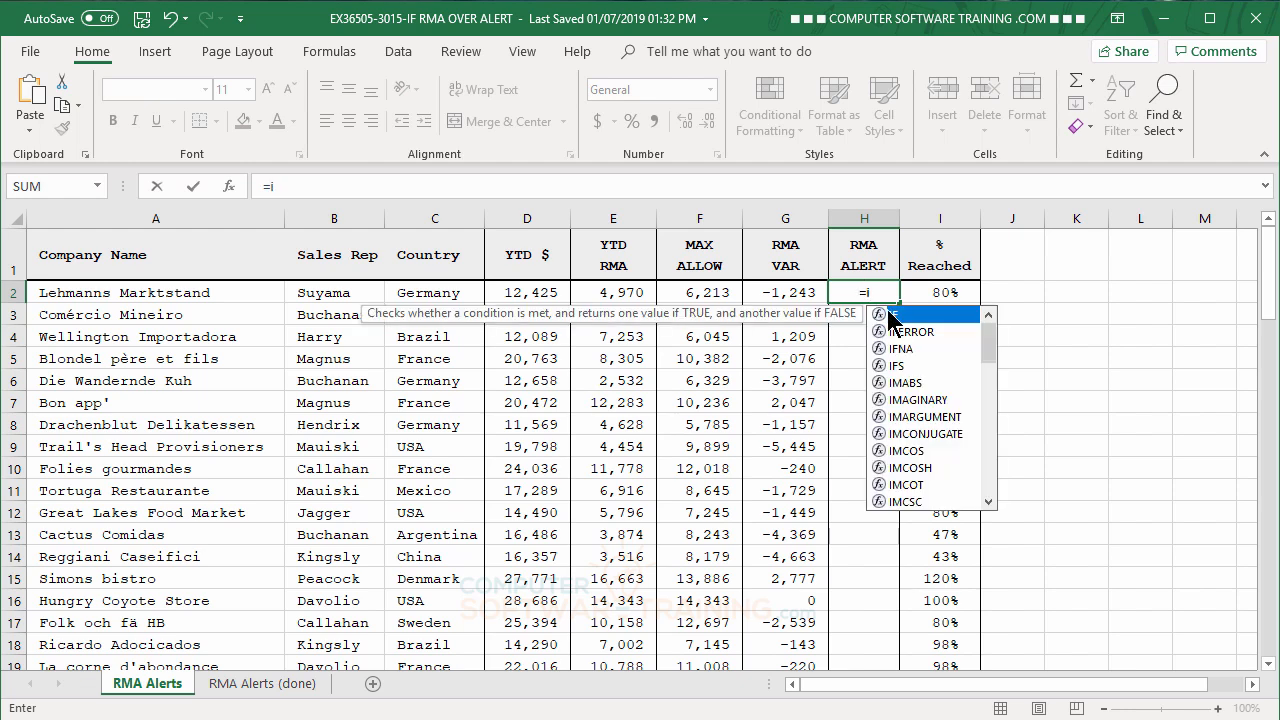
pyautogui.doubleClick(886, 316)
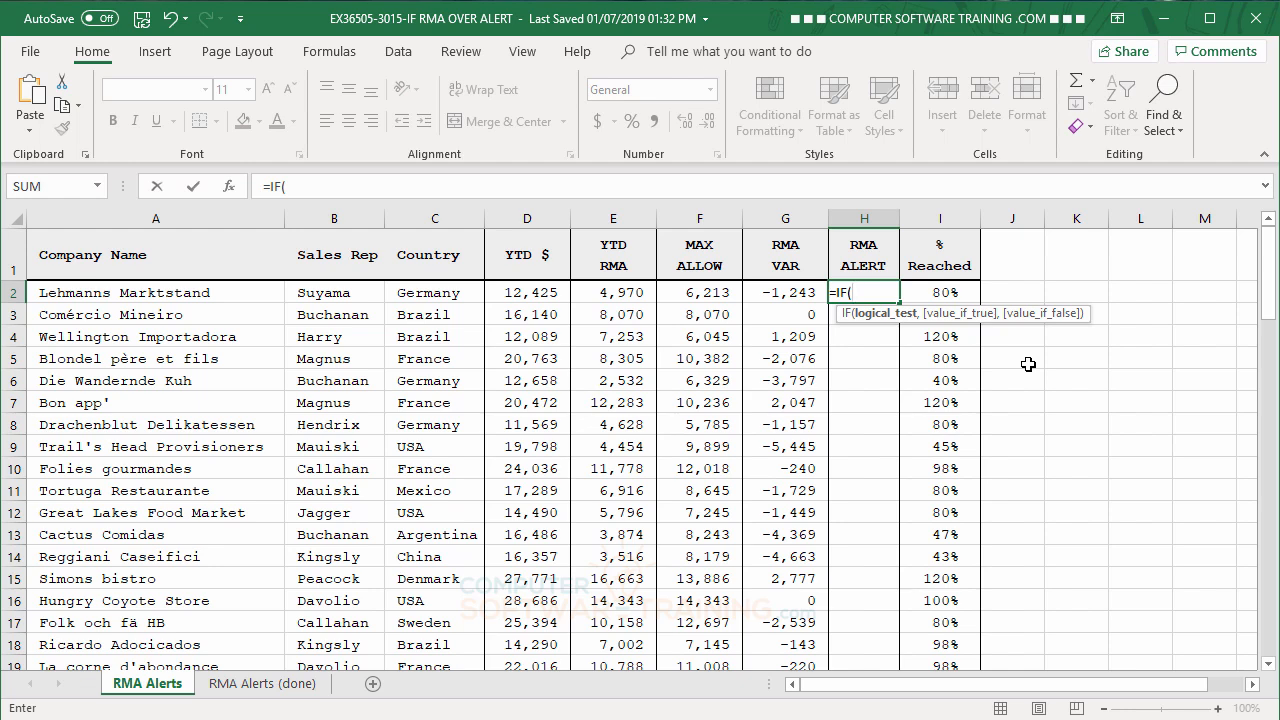
pyautogui.click(942, 295)
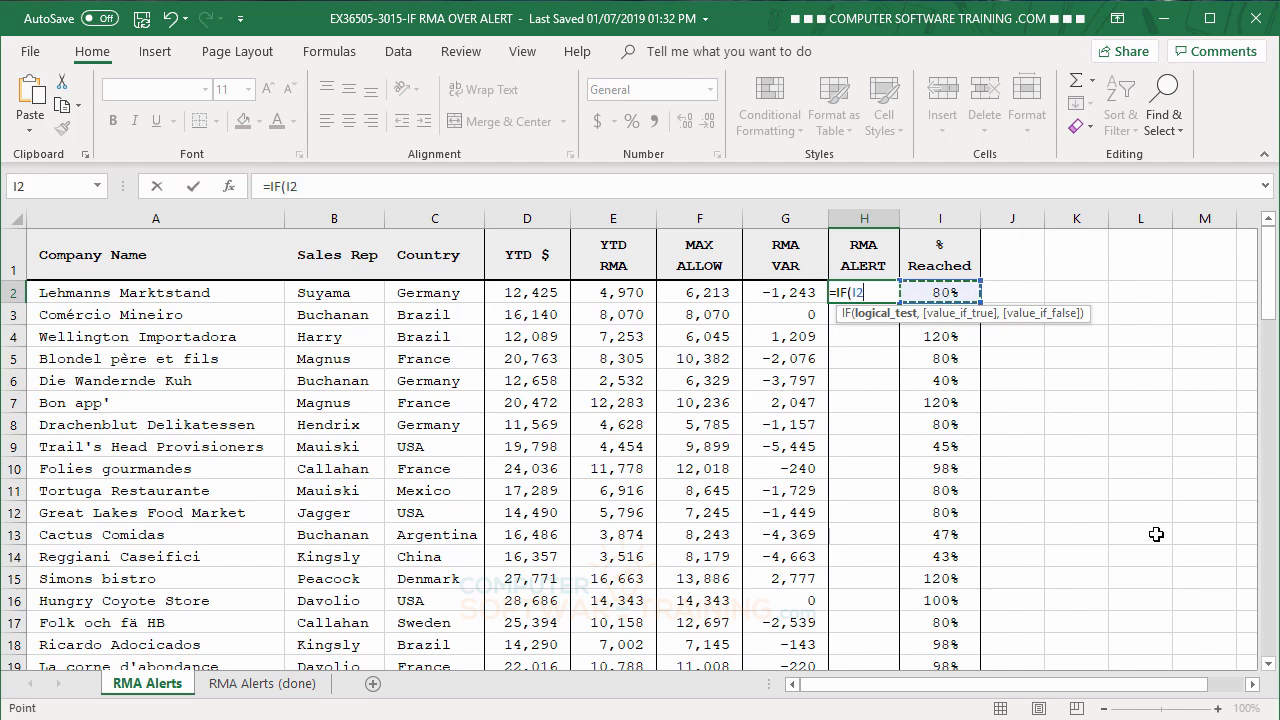
pyautogui.write('>=100')
pyautogui.write('%')
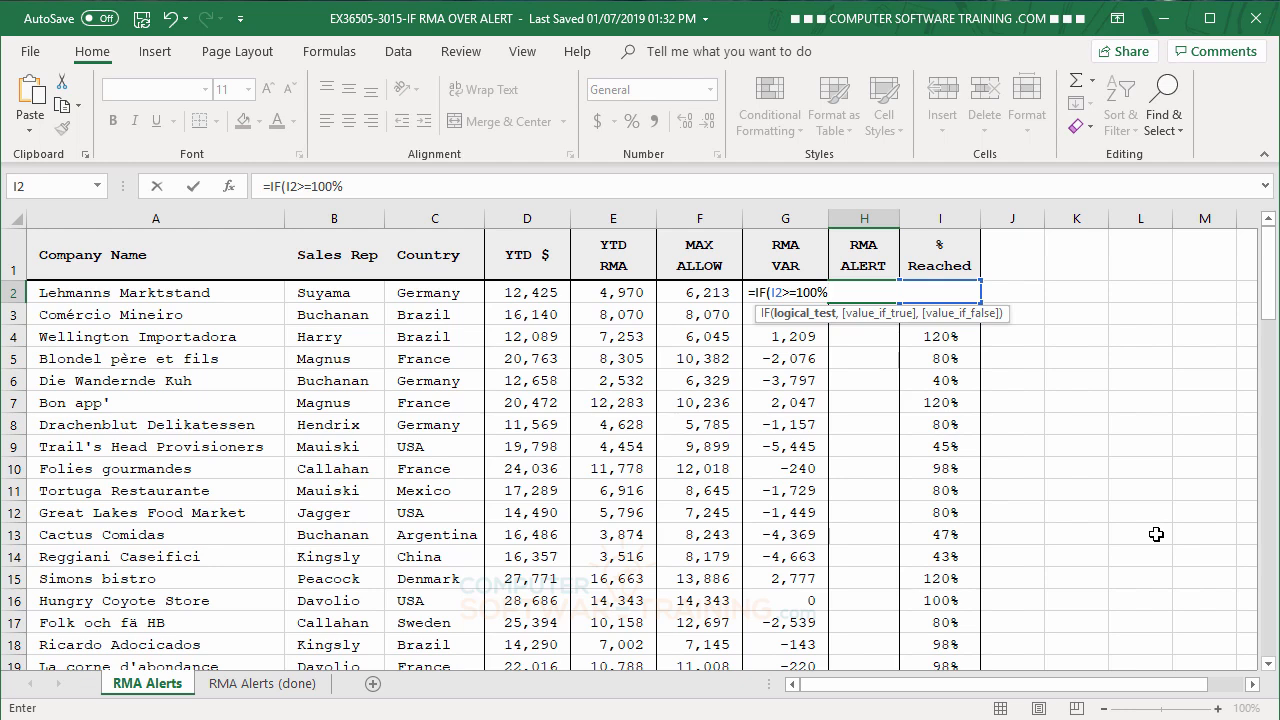
pyautogui.write(',')
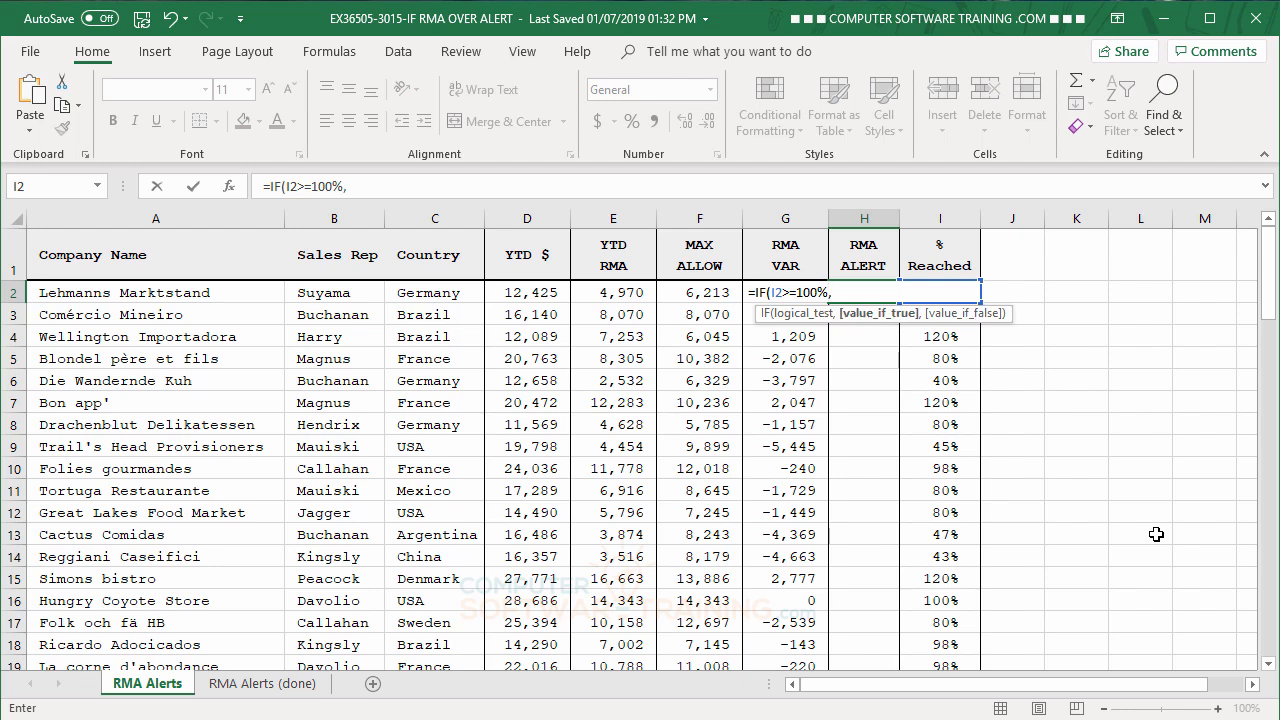
pyautogui.write('"OVER",')
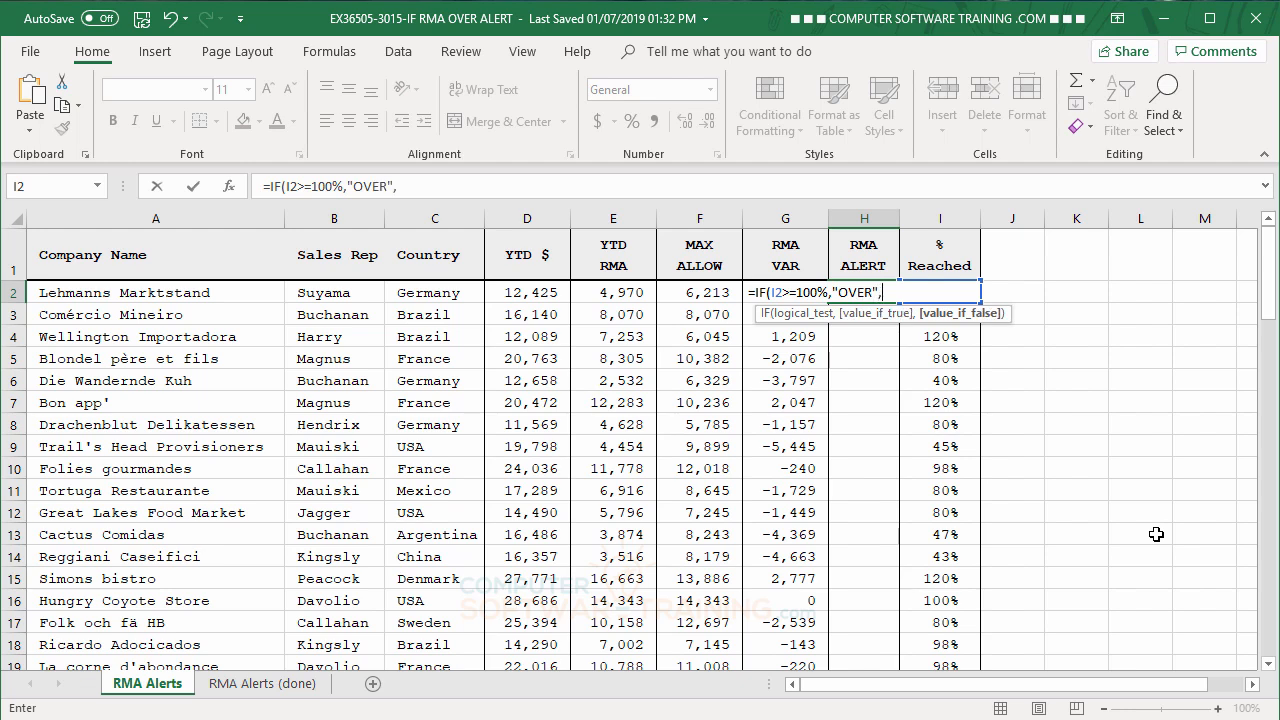
# - Nest a second IF as the false value in the H2 formula, returning "WATCH" when I2>=80%
pyautogui.write('if')
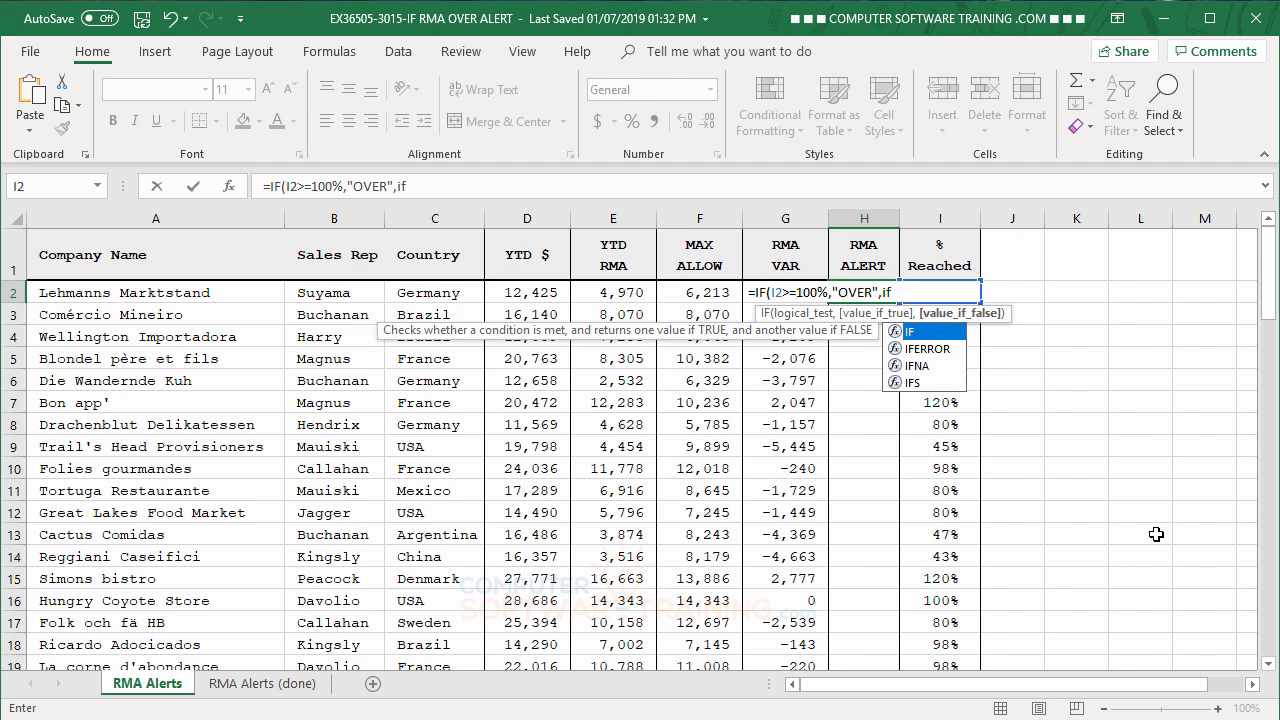
pyautogui.doubleClick(900, 331)
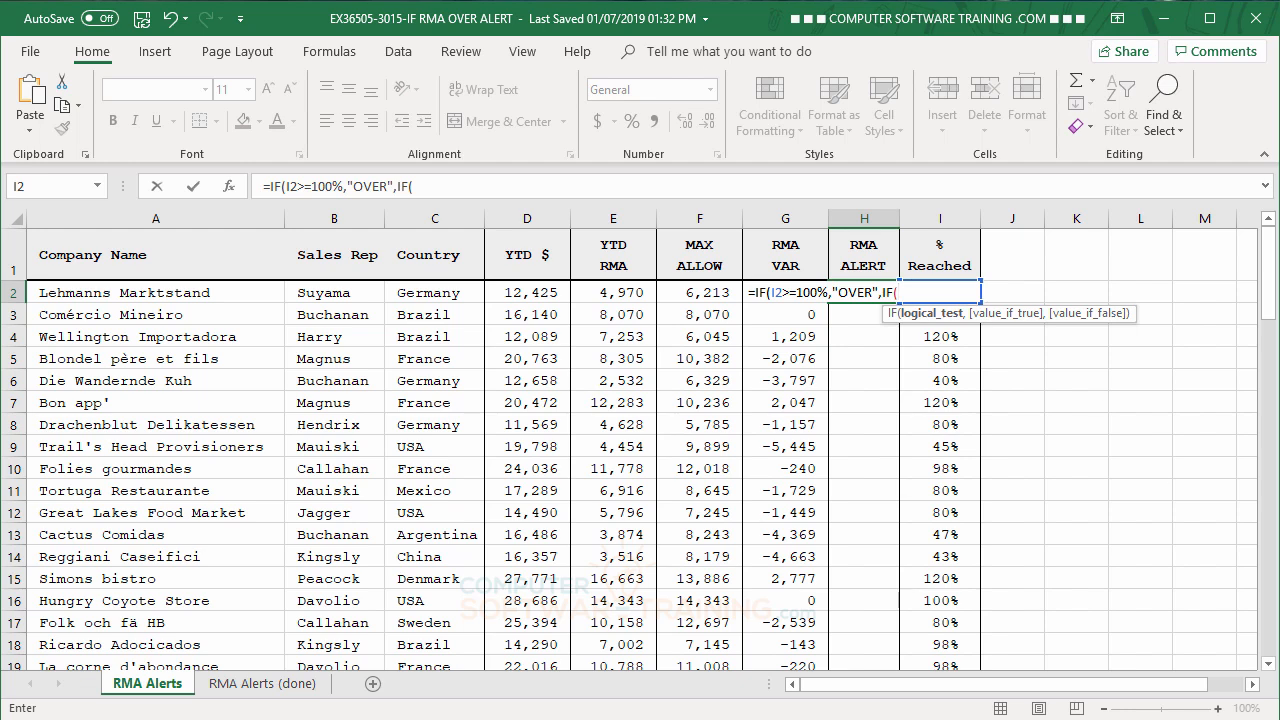
pyautogui.write('I')
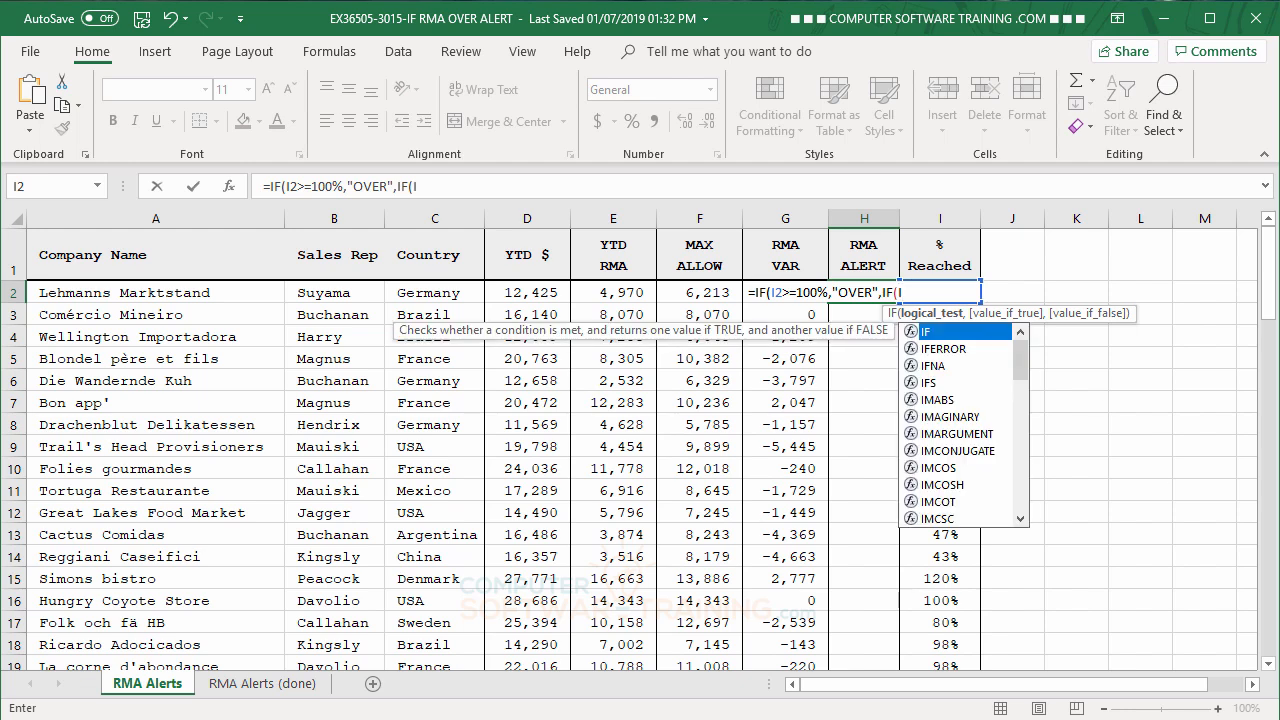
pyautogui.write('2')
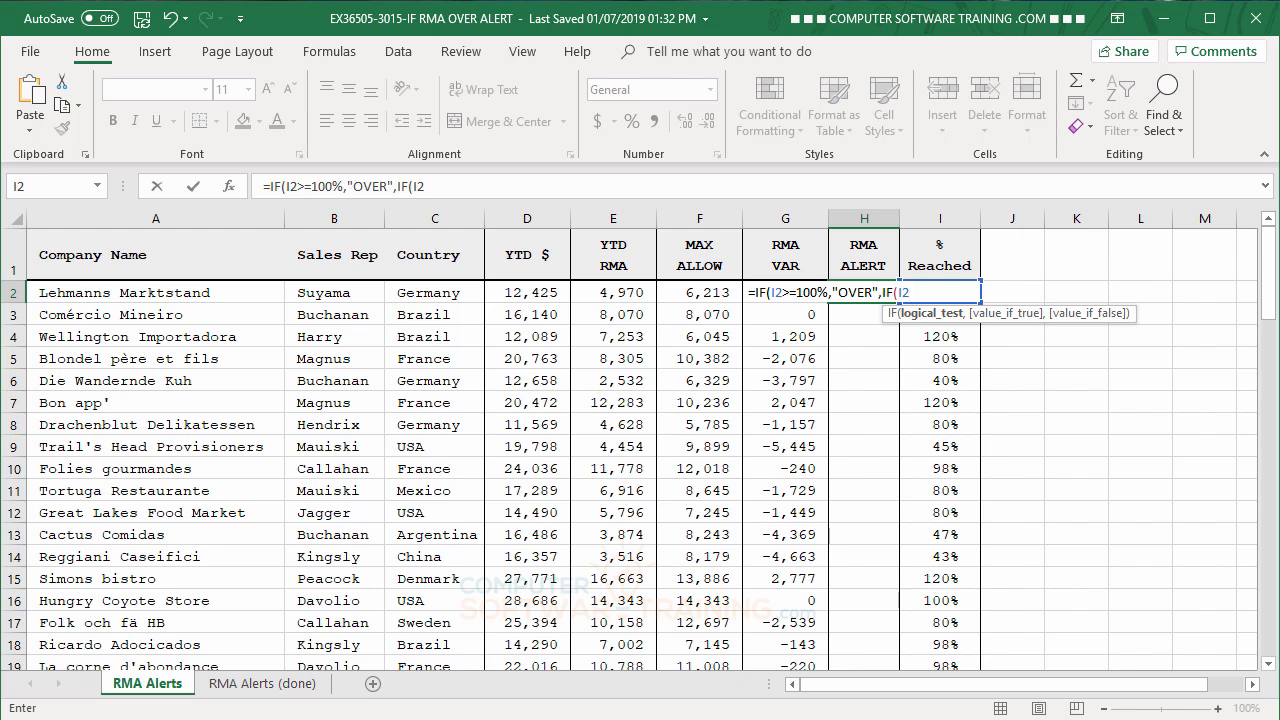
pyautogui.write('>=80%,')
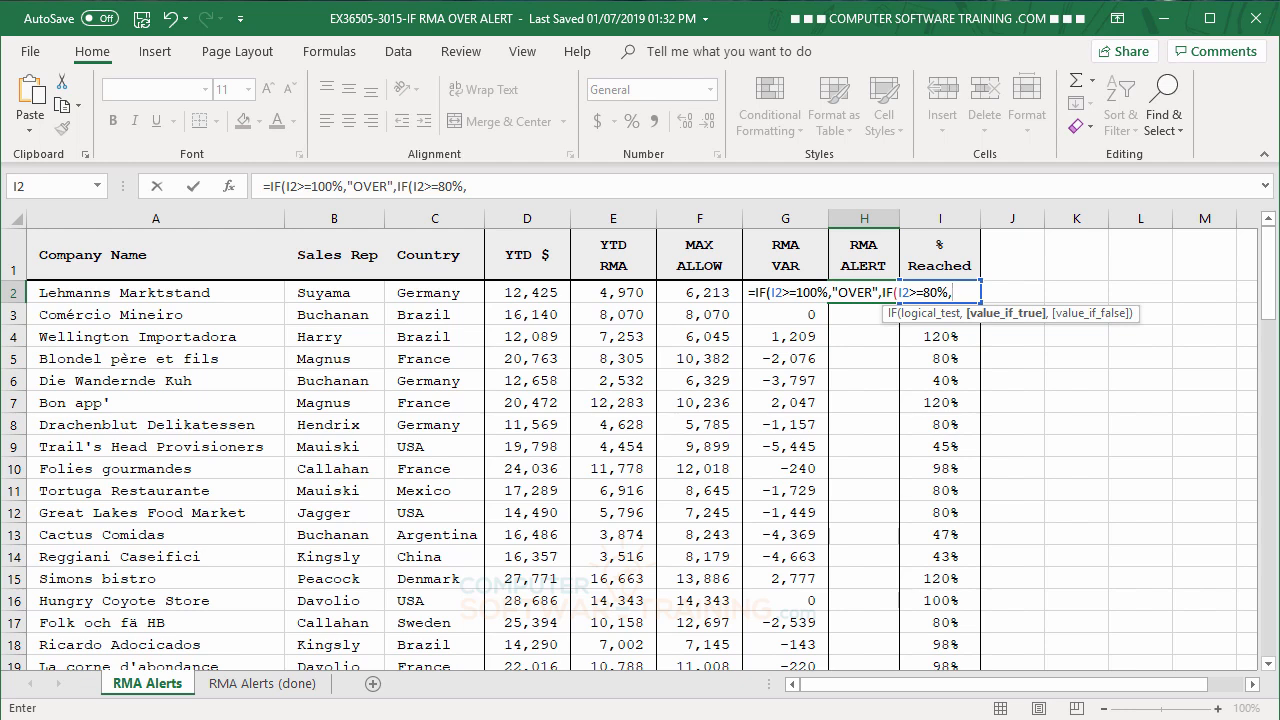
pyautogui.write('"')
pyautogui.write('WAT')
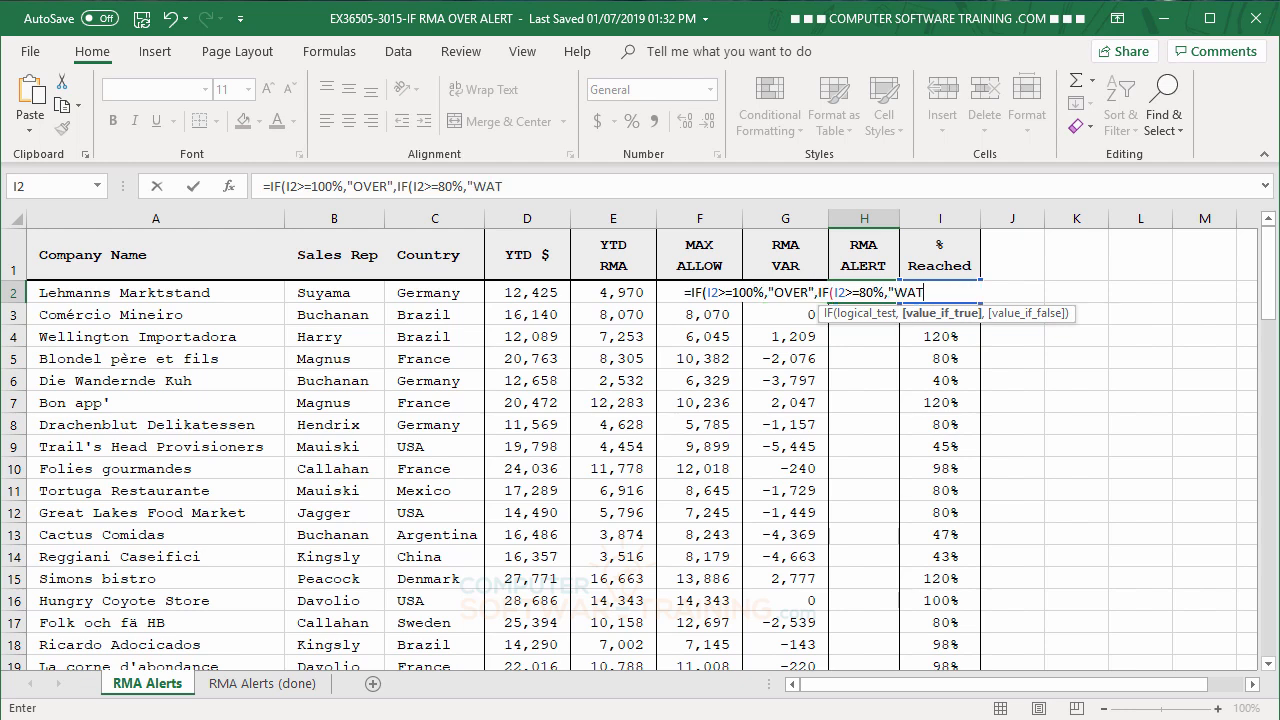
pyautogui.write('CH",')
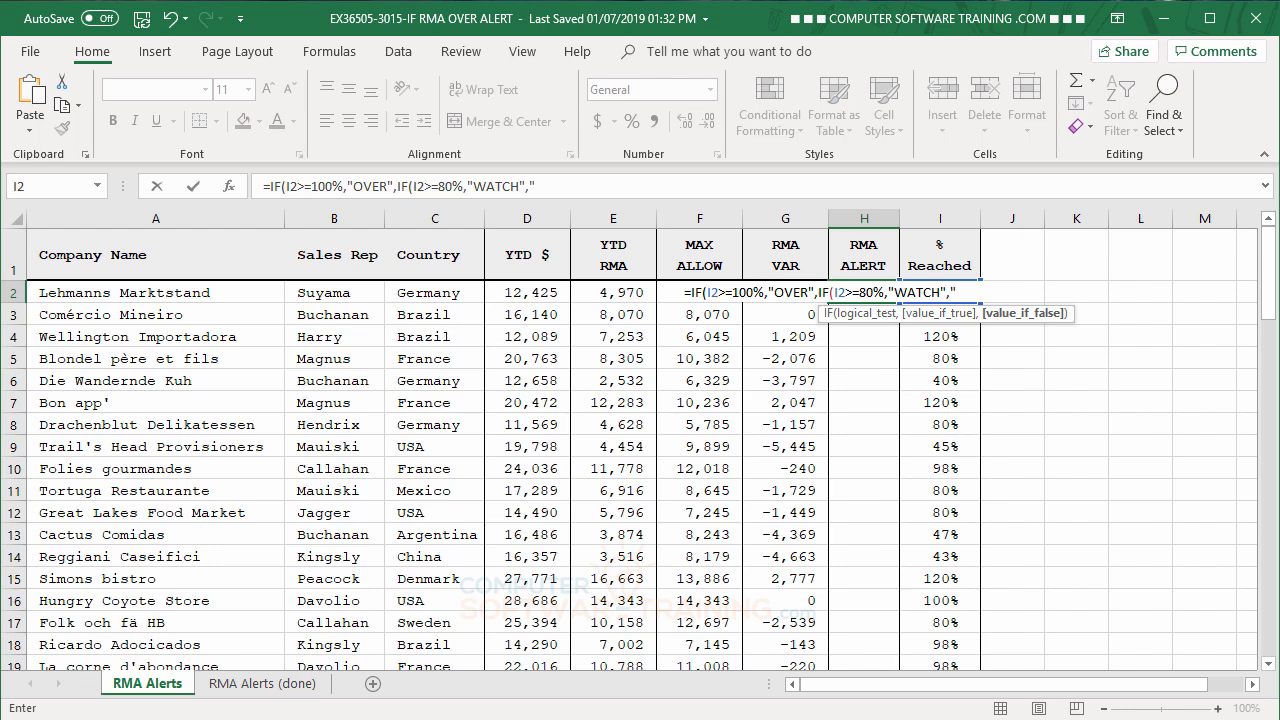
# - Complete the nested formula in H2 with "OK" as the final false value, close both IFs and enter it
pyautogui.write('"OF"')
pyautogui.press('BackSpace')
pyautogui.press('BackSpace')
pyautogui.write('K"')
pyautogui.write('))')
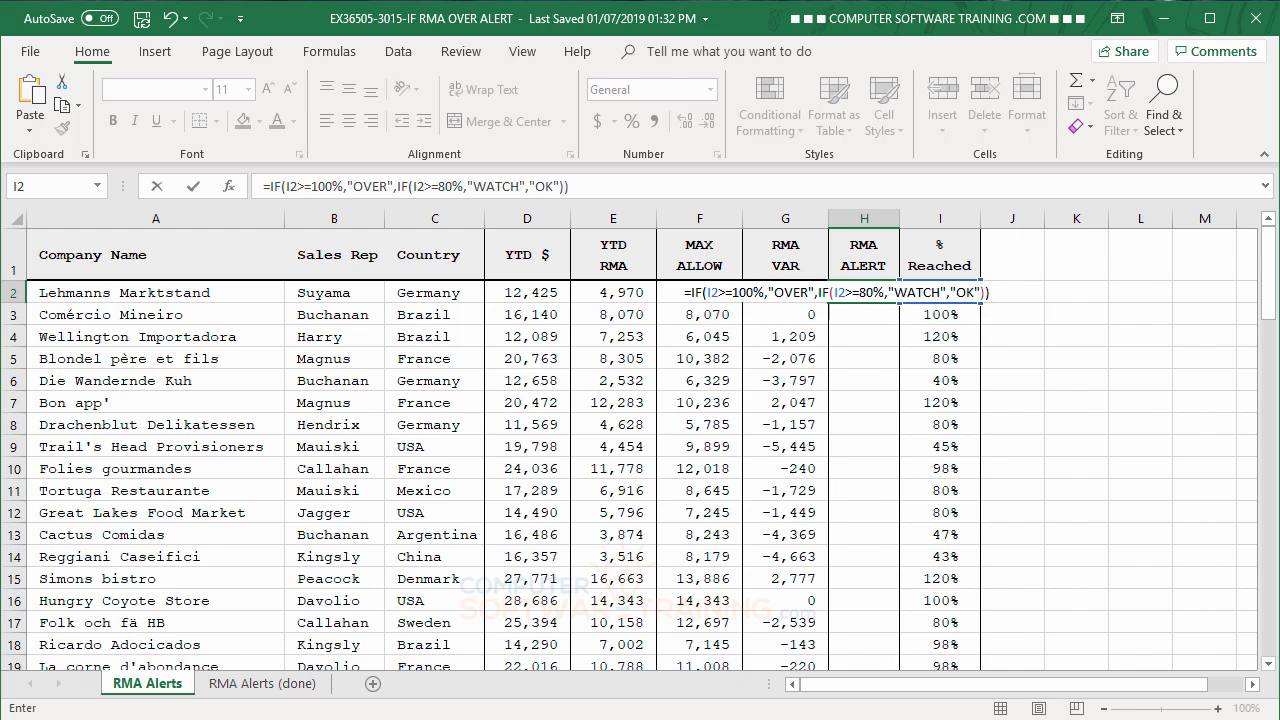
pyautogui.press('Return')
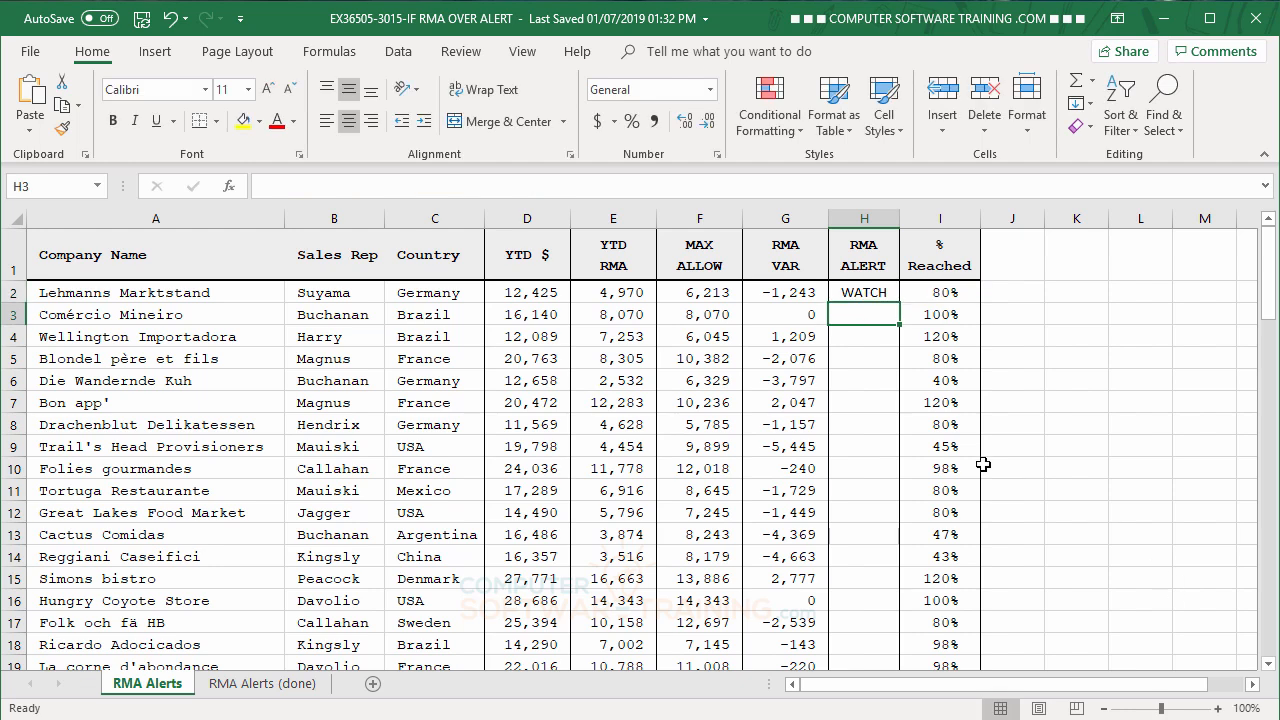
# - Fill the H2 formula down the whole RMA ALERT column and review the filled rows
pyautogui.click(864, 291)
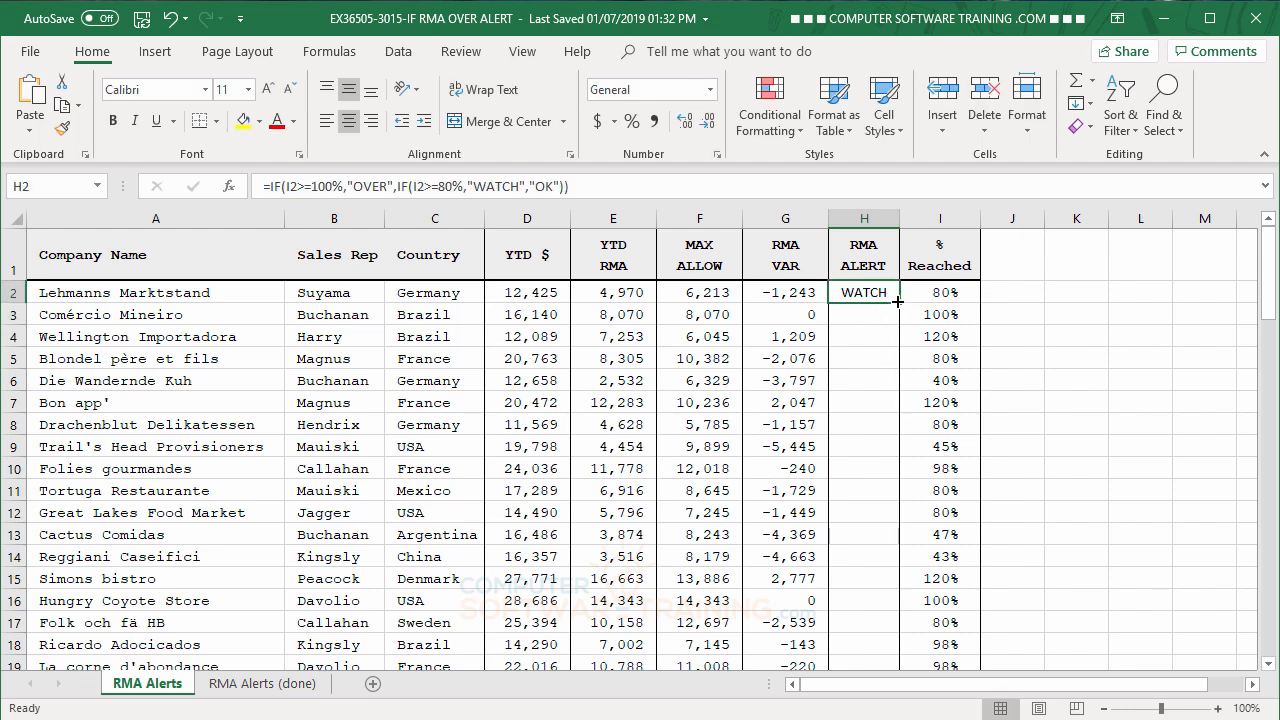
pyautogui.doubleClick(898, 303)
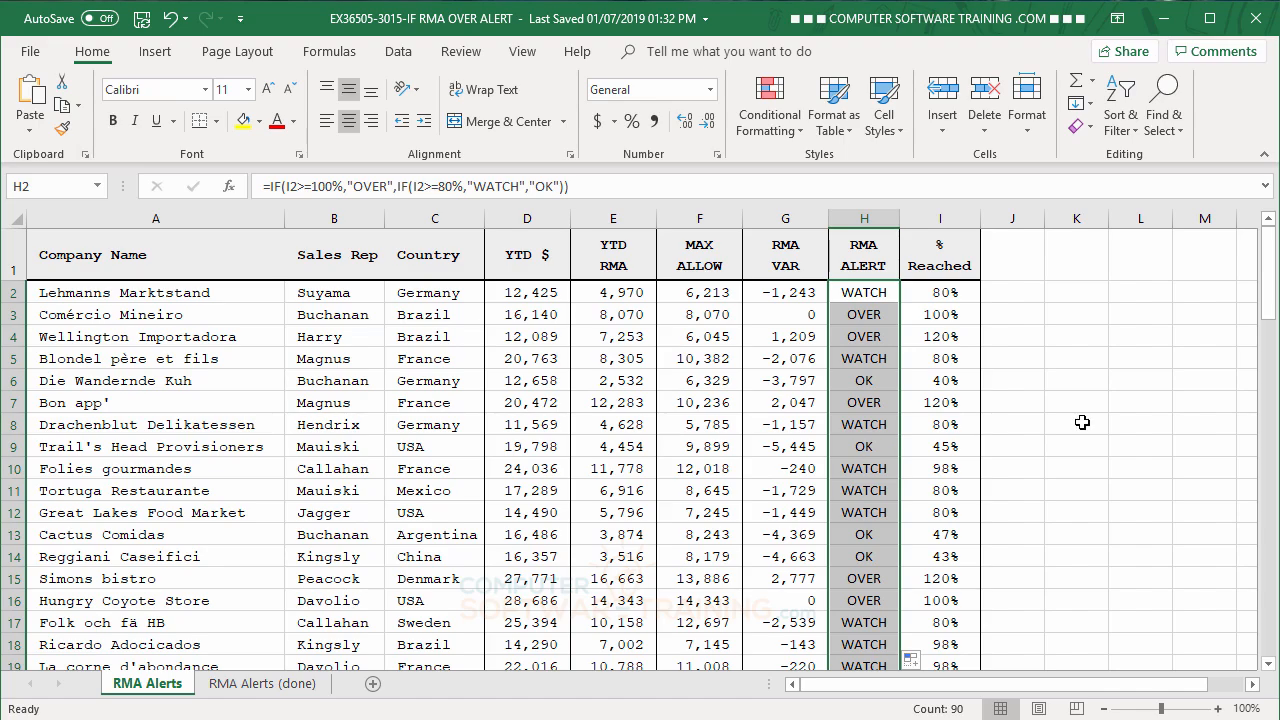
pyautogui.scroll(-8, 1082, 422)
pyautogui.scroll(8, 1082, 422)
# - Add a Text That Contains highlight rule to the RMA ALERT cells for "OVER" with Light Red Fill with Dark Red Text
pyautogui.click(757, 118)
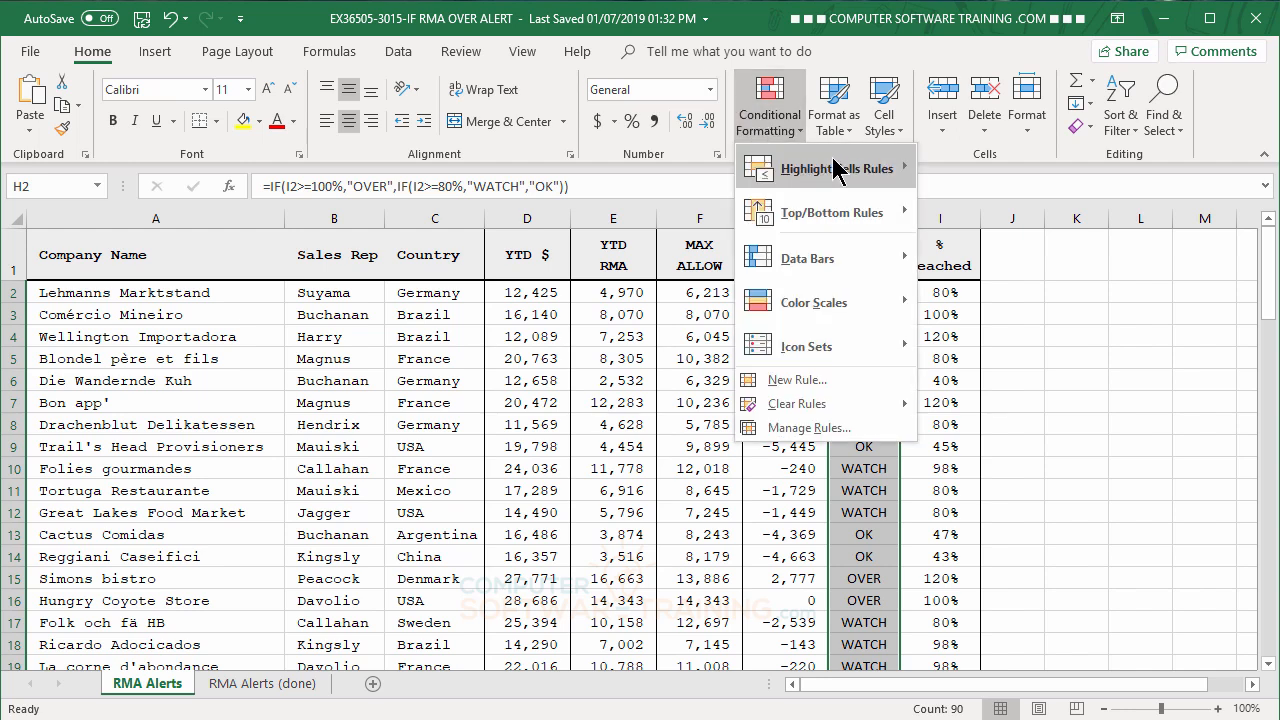
pyautogui.moveTo(810, 170)
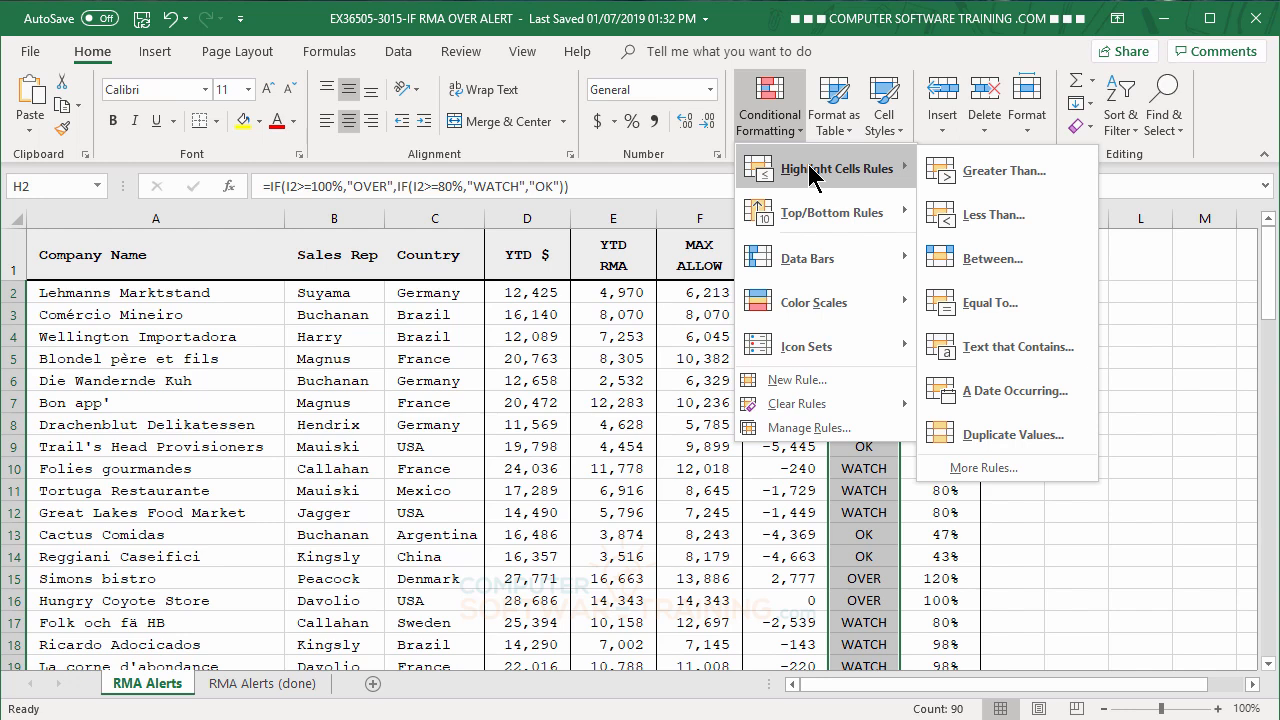
pyautogui.click(1005, 347)
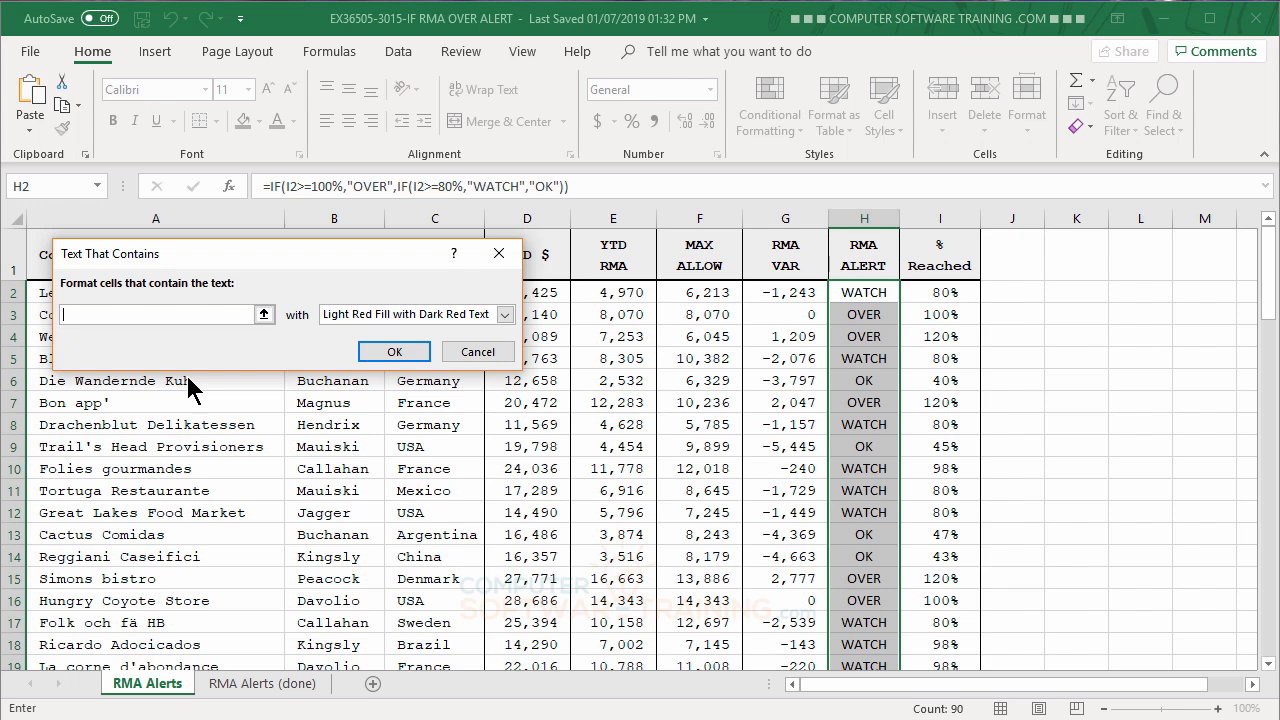
pyautogui.write('OVER')
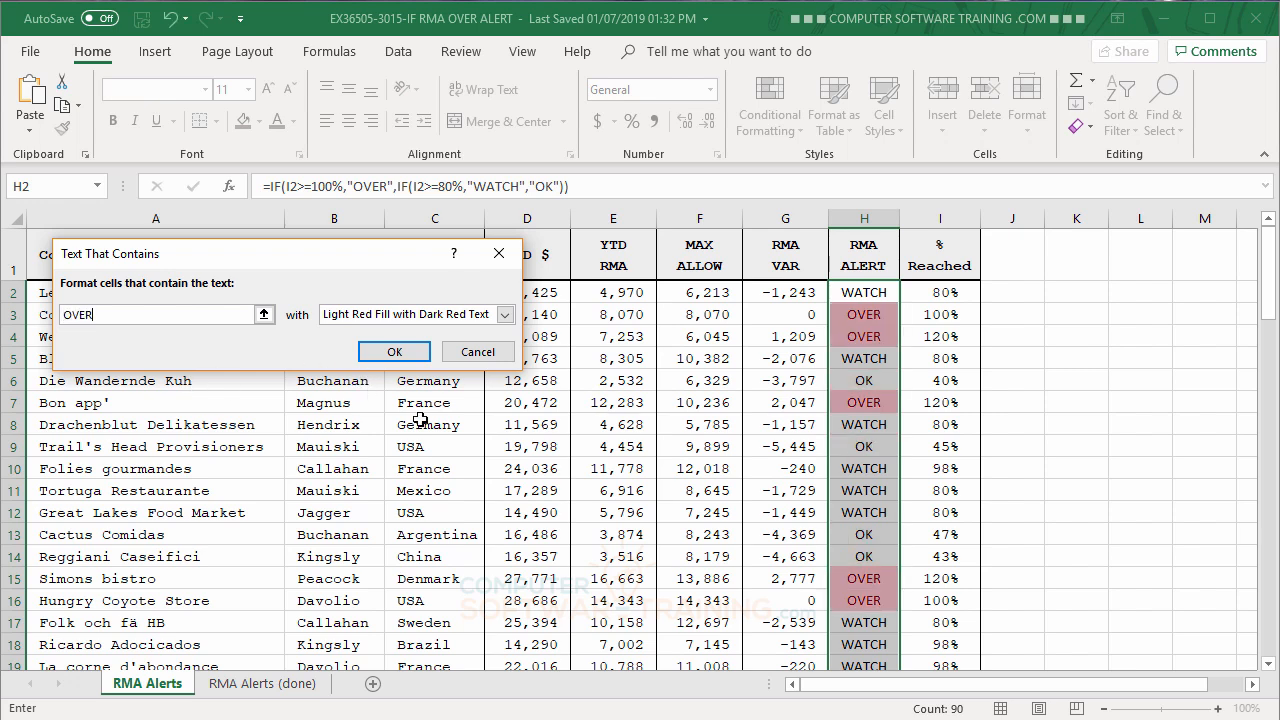
pyautogui.click(505, 314)
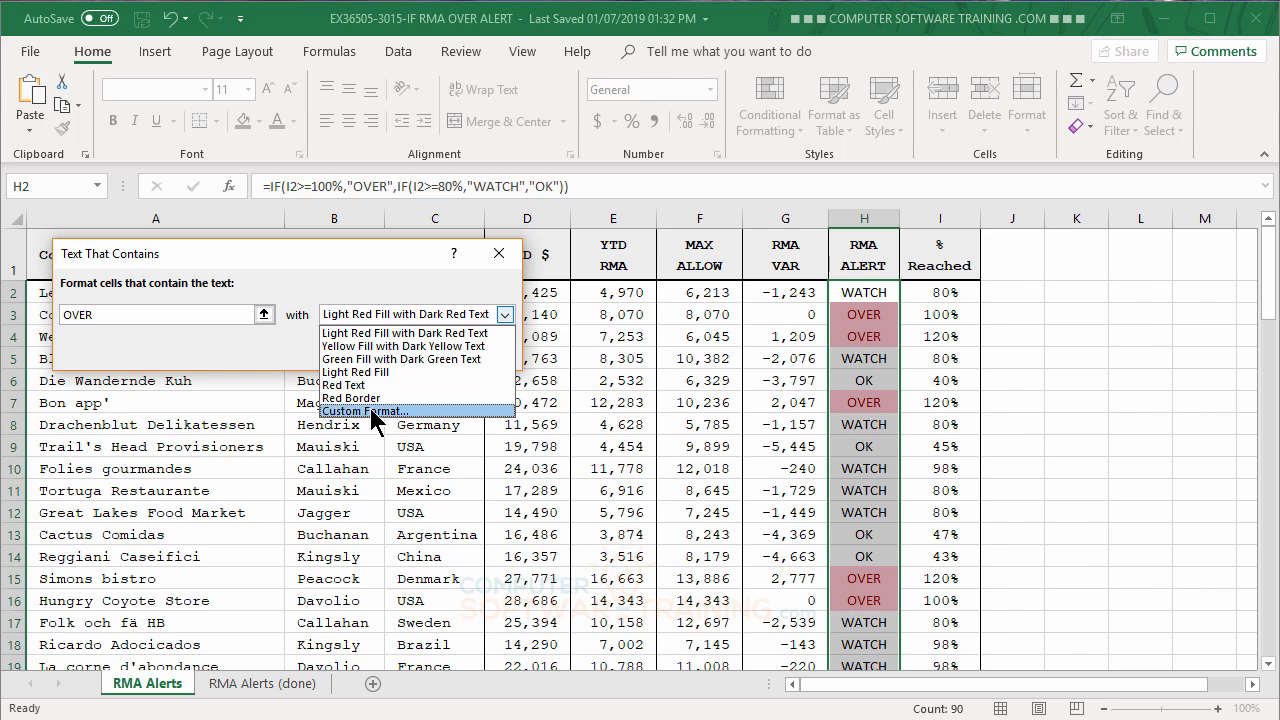
pyautogui.click(364, 334)
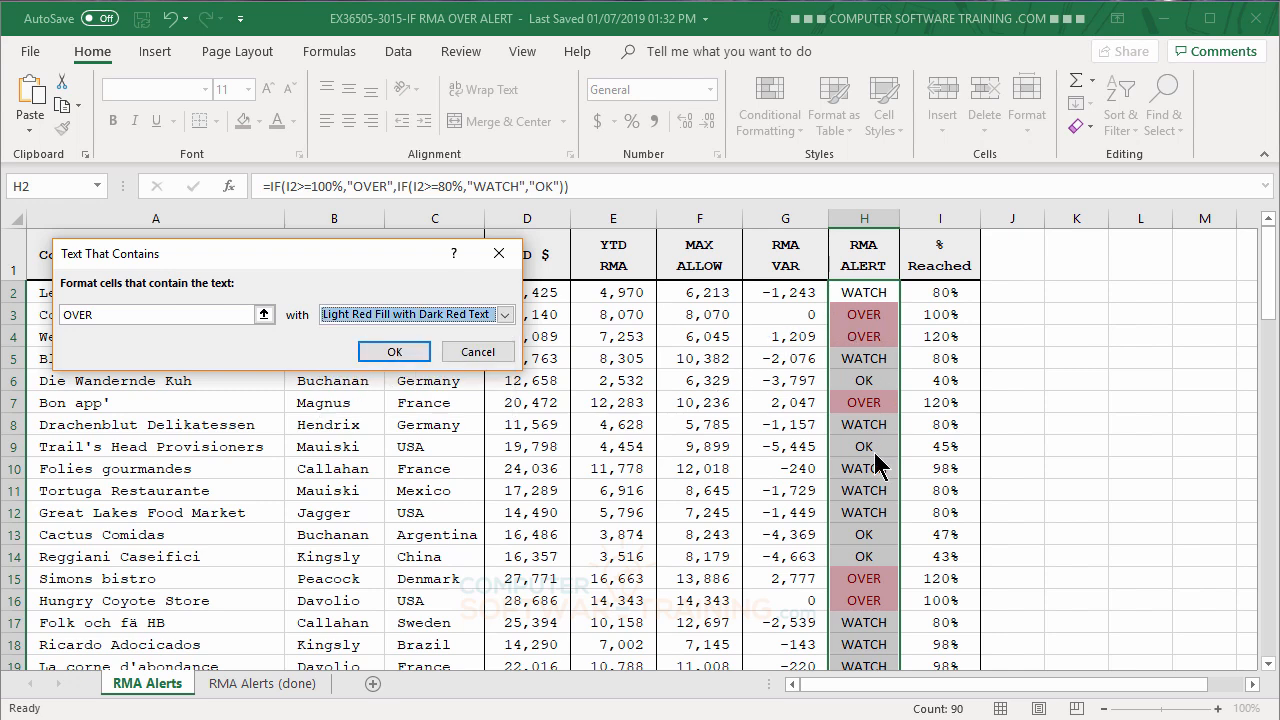
pyautogui.click(398, 352)
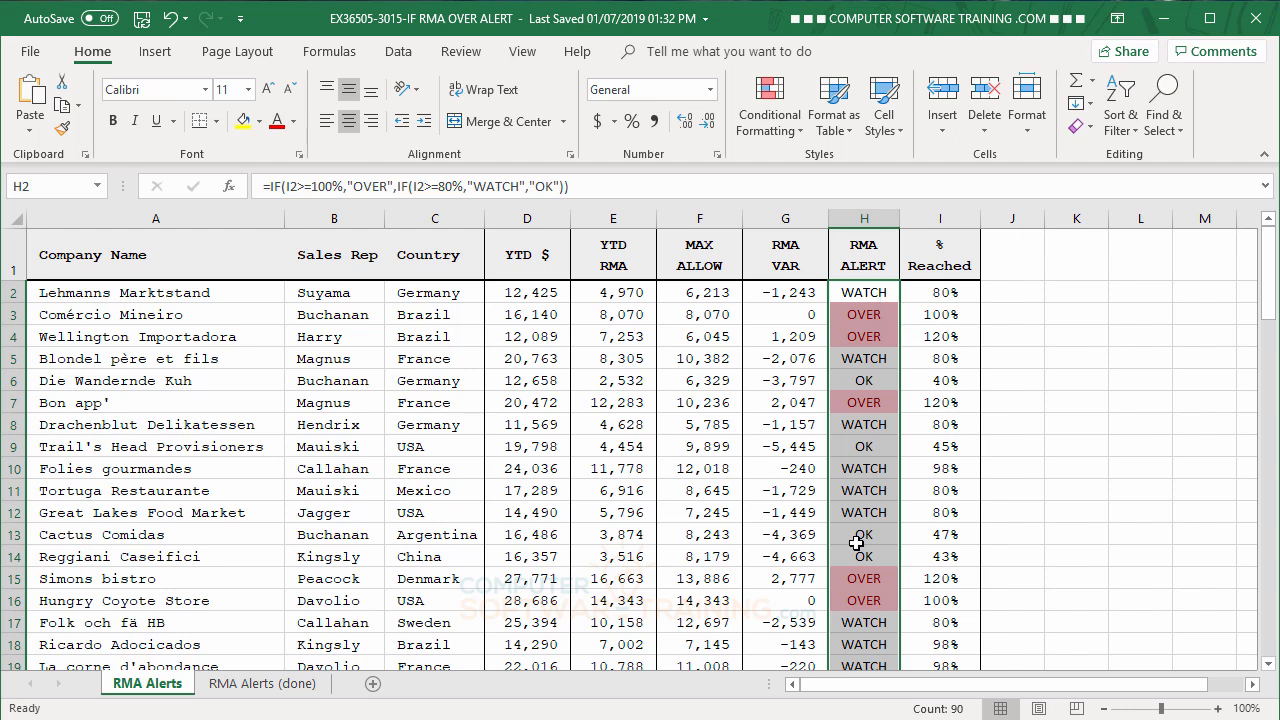
# - Add a Text That Contains highlight rule to the RMA ALERT cells for "WATCH" with Yellow Fill with Dark Yellow Text
pyautogui.click(775, 136)
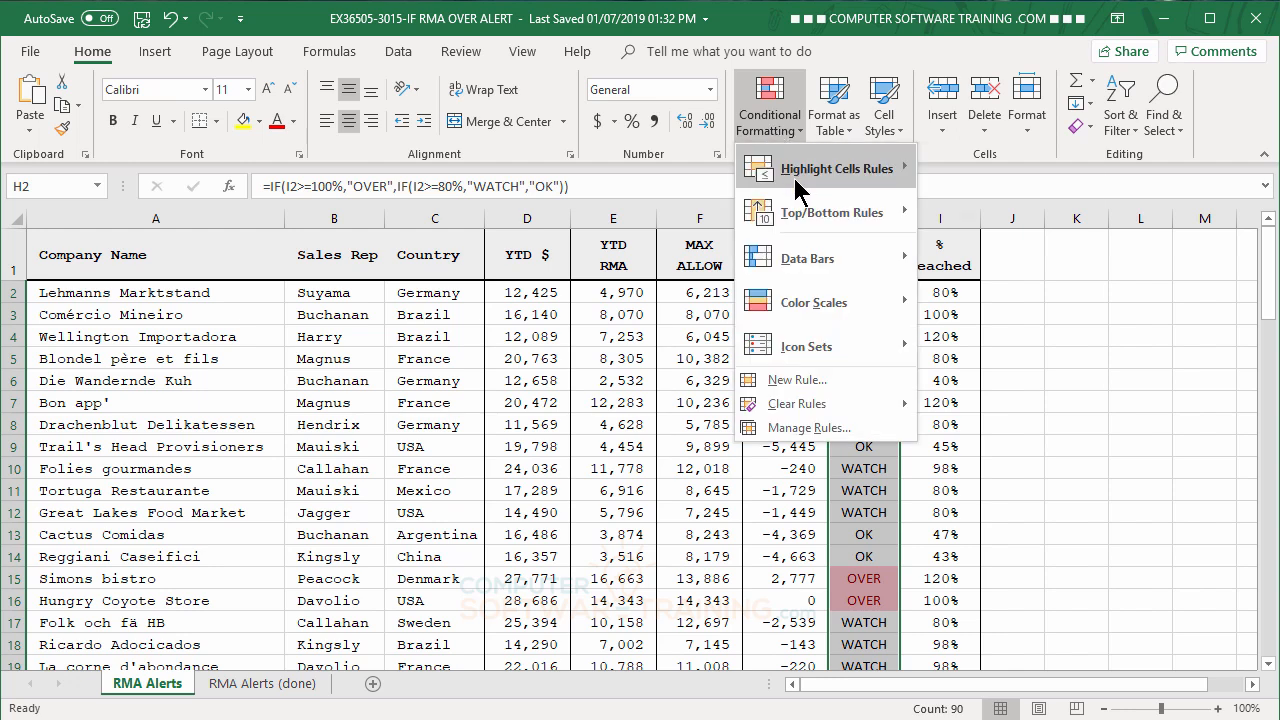
pyautogui.moveTo(792, 174)
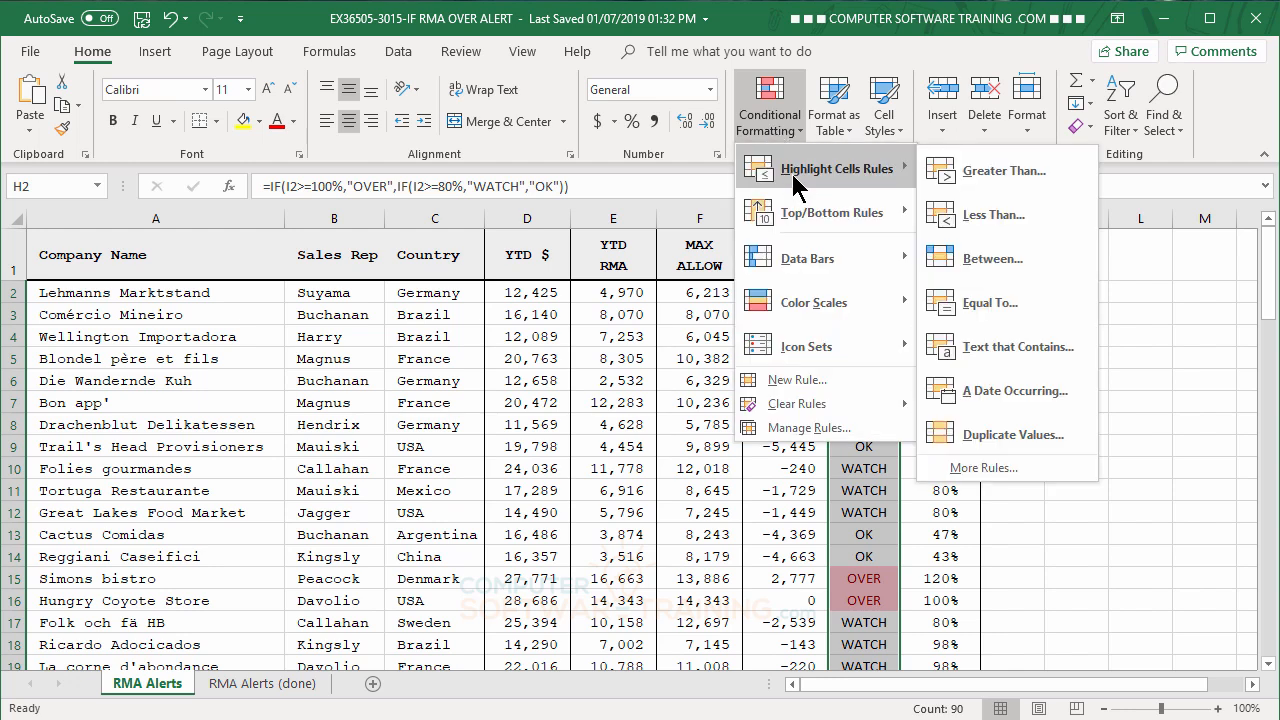
pyautogui.click(1000, 346)
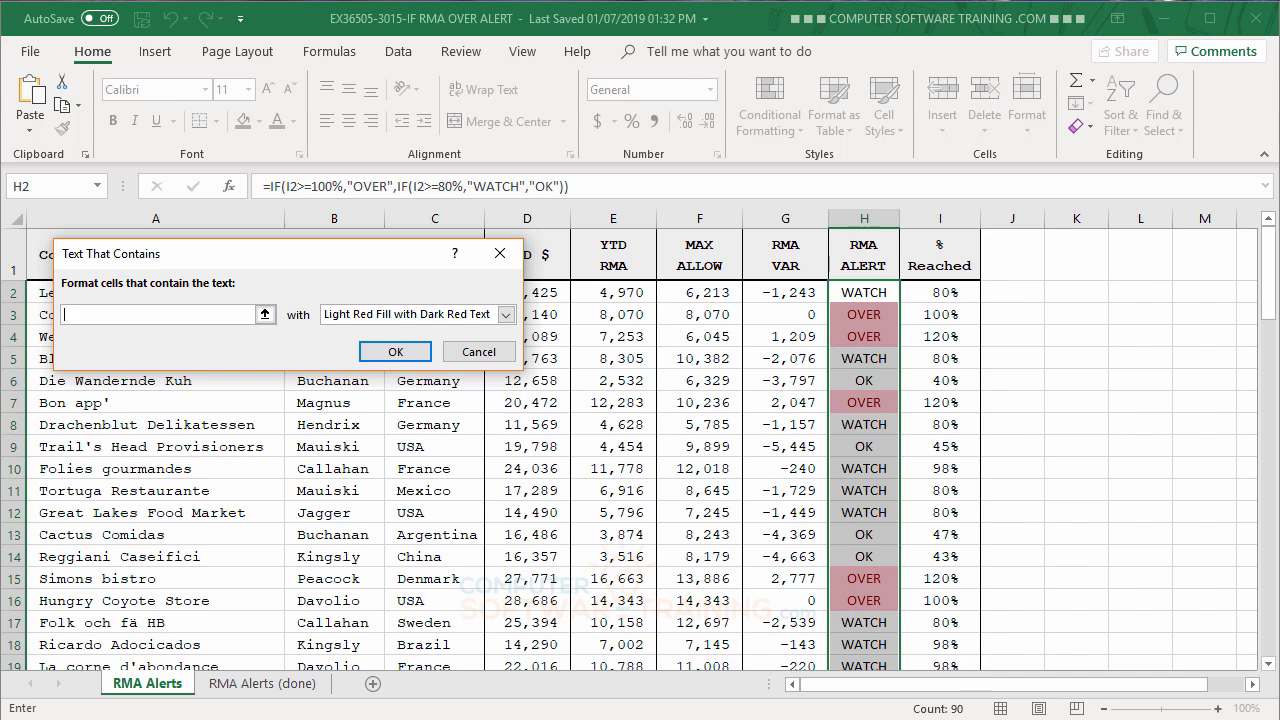
pyautogui.write('WATCH')
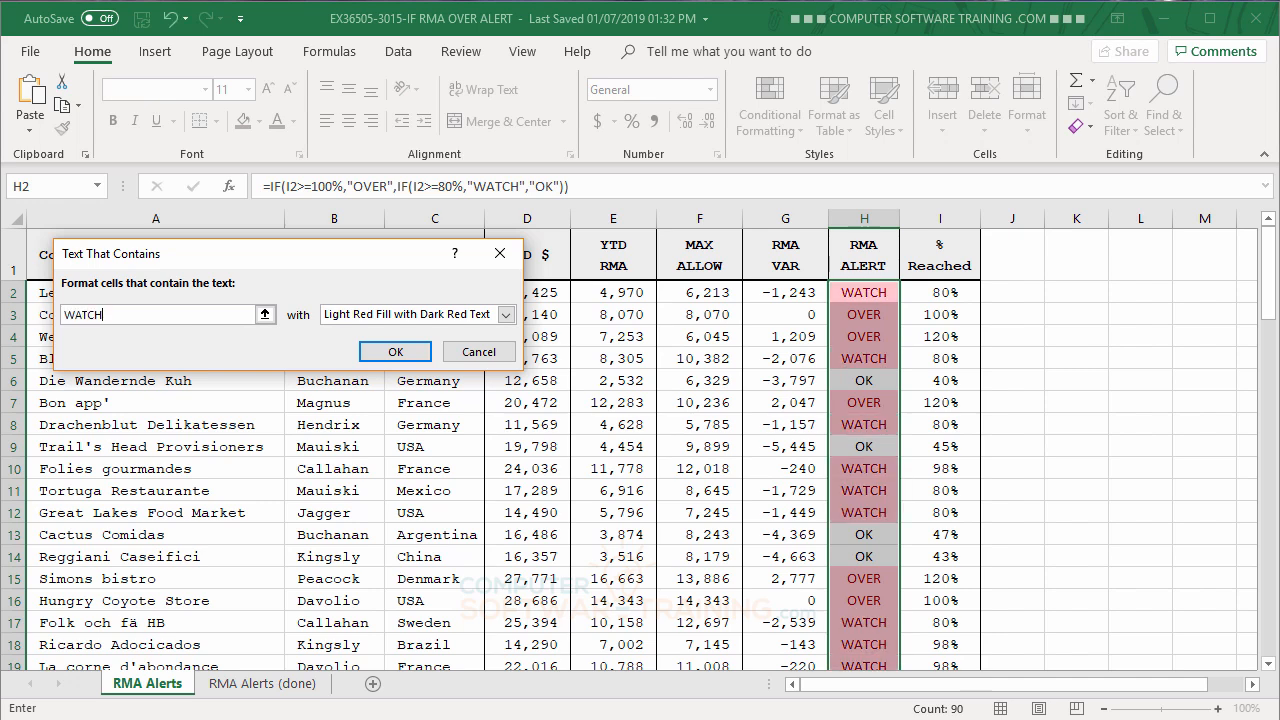
pyautogui.click(507, 316)
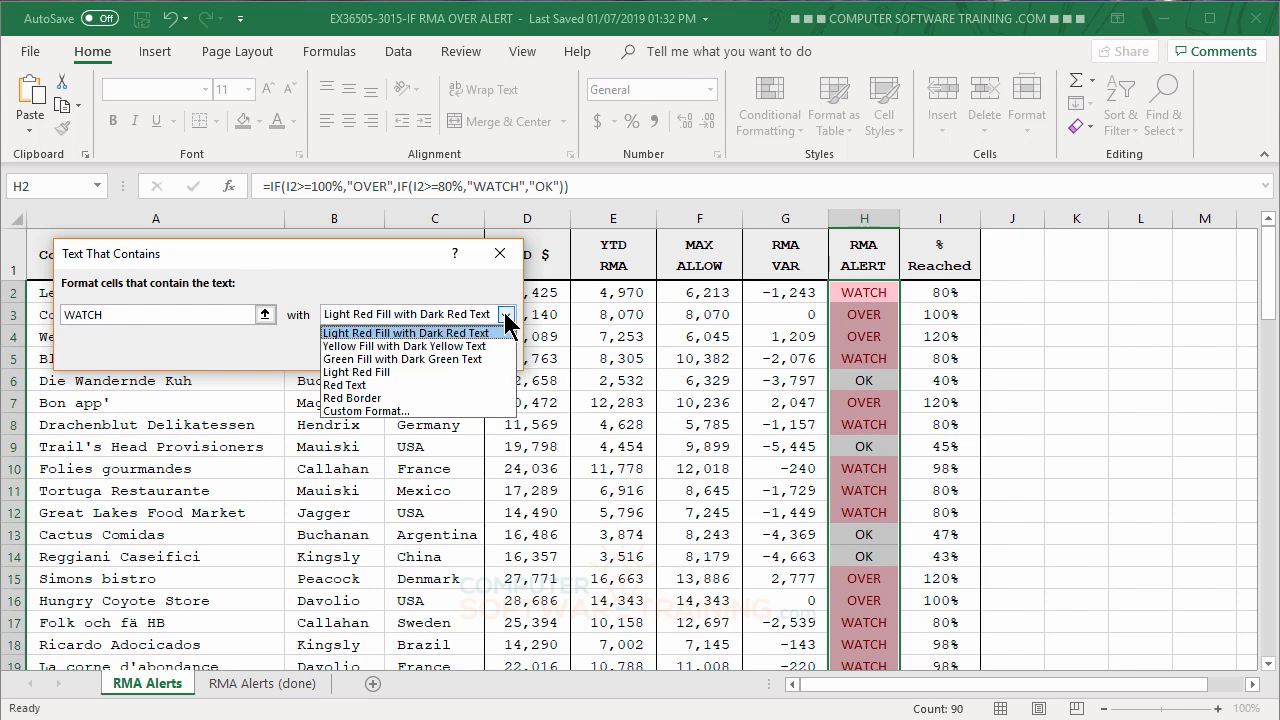
pyautogui.click(372, 346)
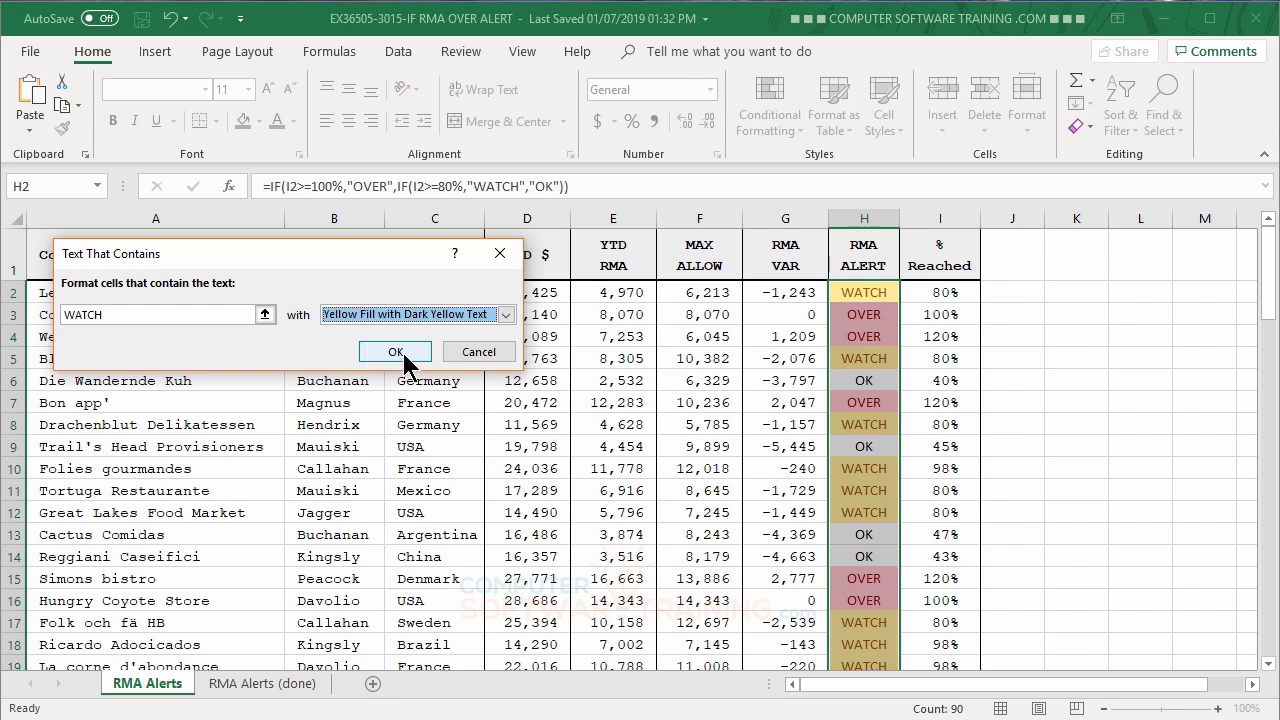
pyautogui.click(404, 354)
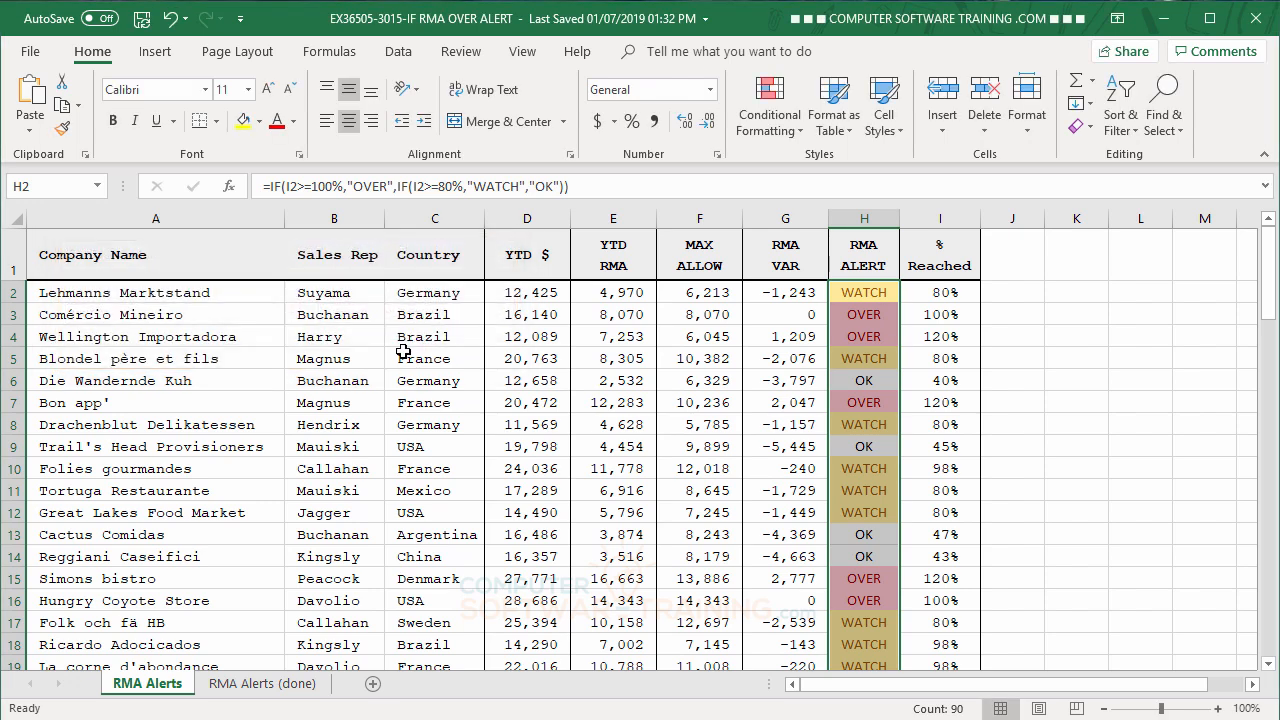
# - Add a Text That Contains highlight rule to the RMA ALERT cells for "OK" with Green Fill with Dark Green Text
pyautogui.click(776, 128)
pyautogui.moveTo(786, 174)
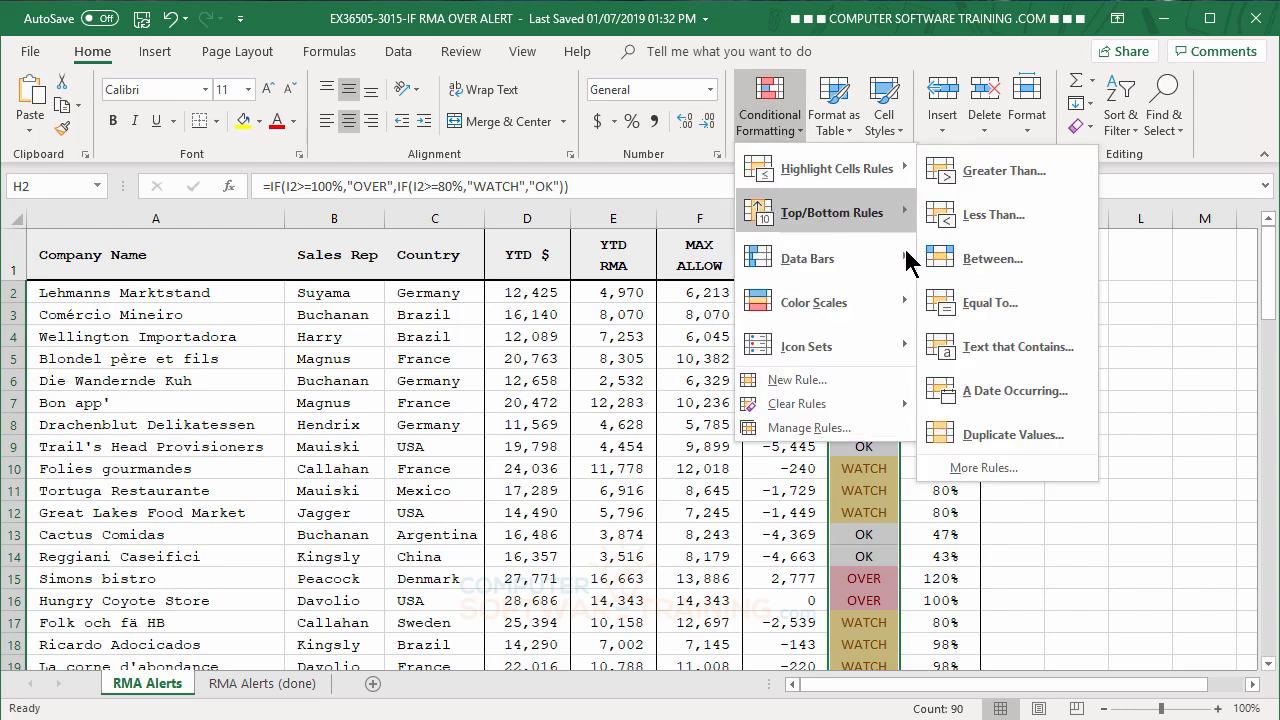
pyautogui.click(982, 348)
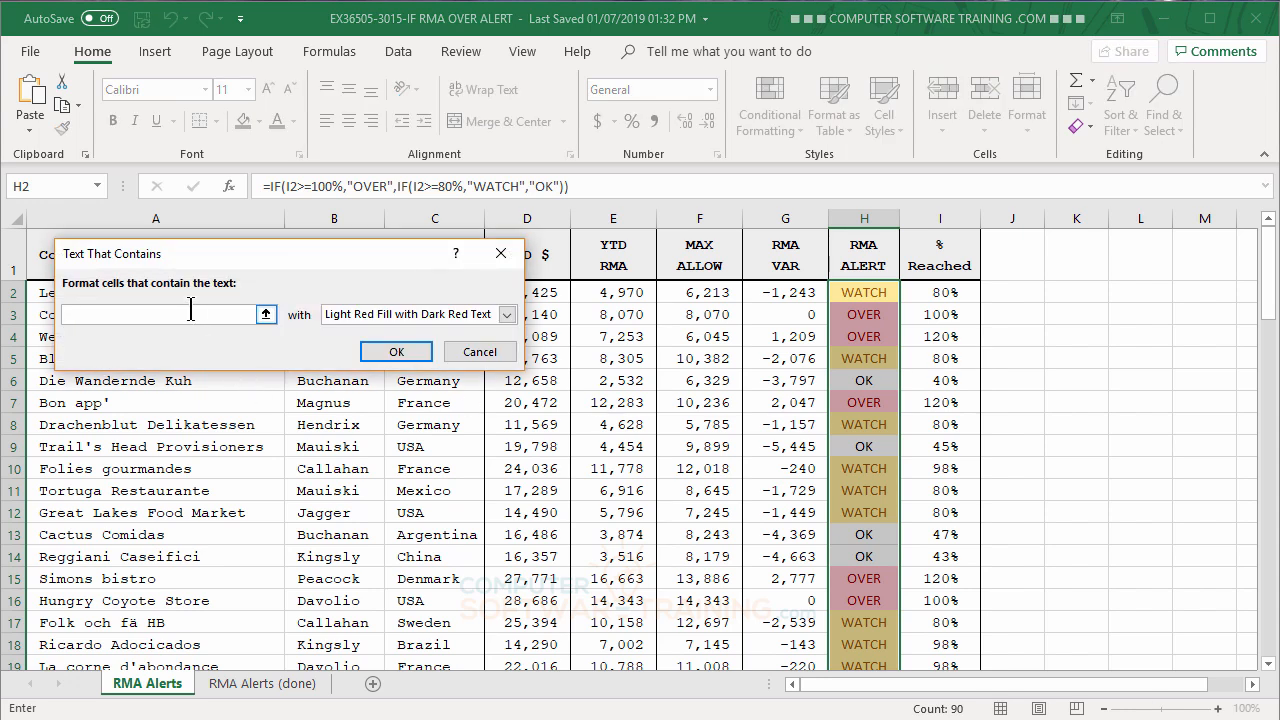
pyautogui.write('OK')
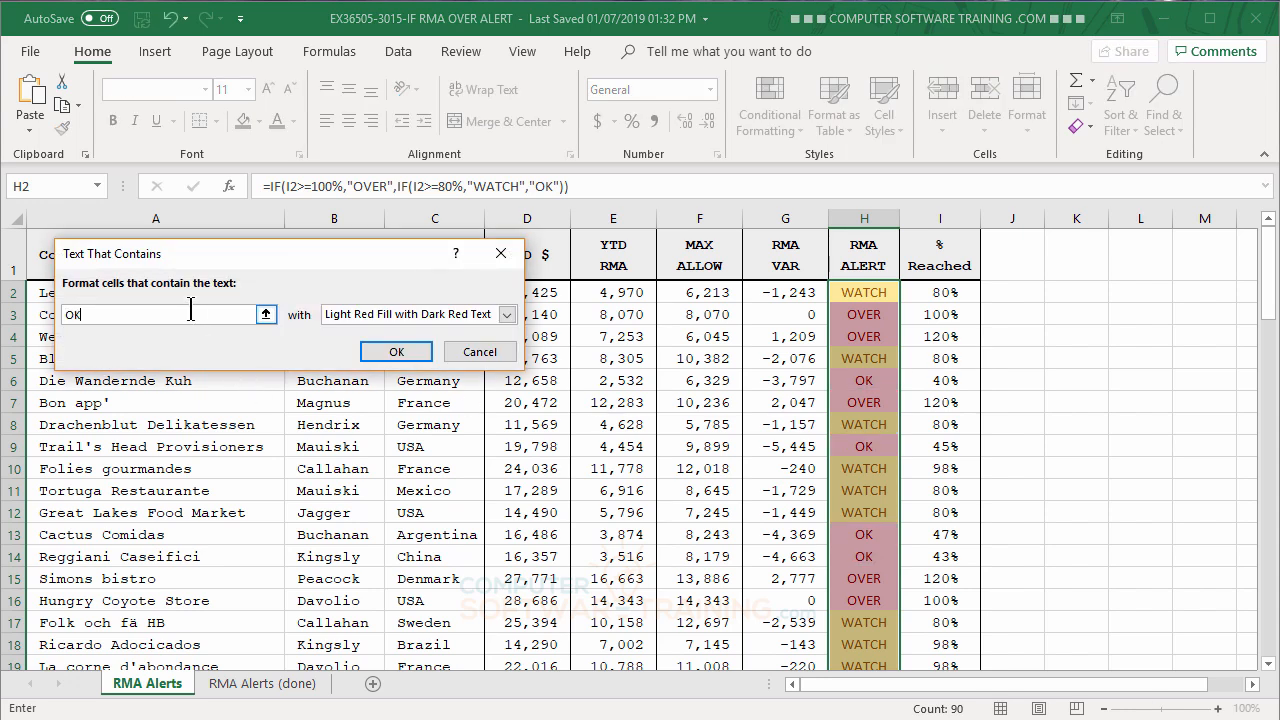
pyautogui.click(508, 316)
pyautogui.click(390, 359)
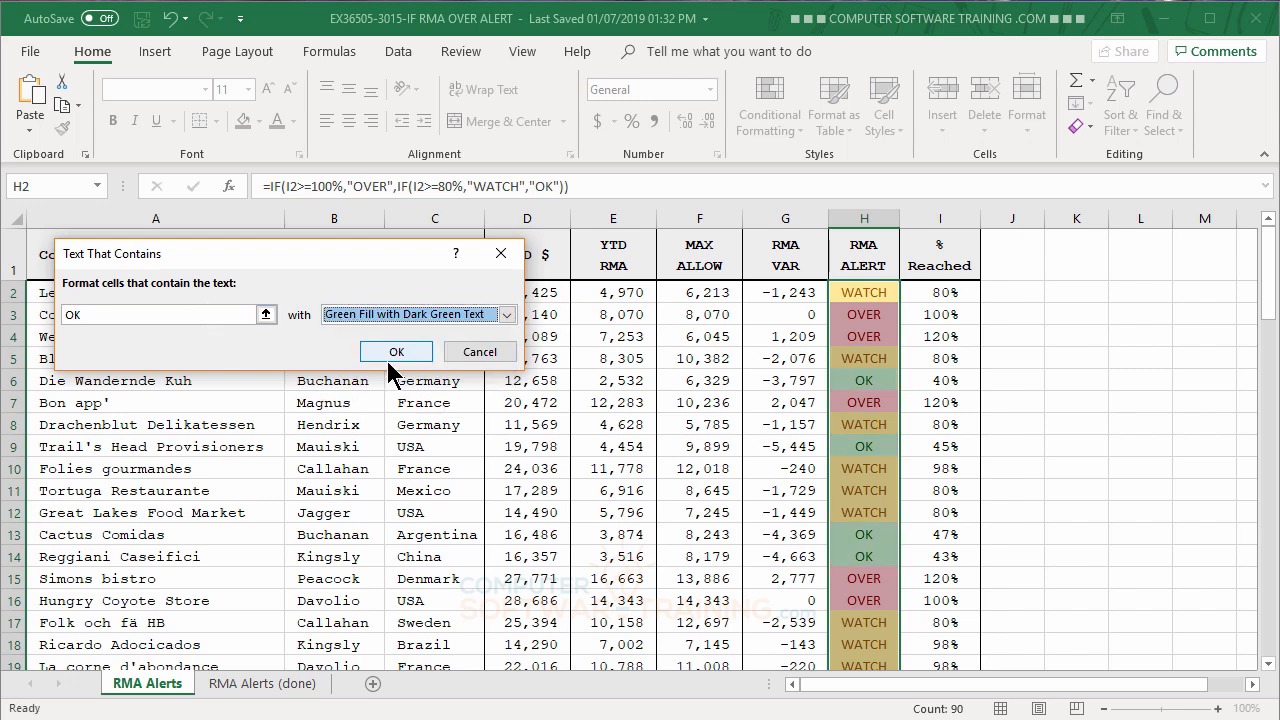
pyautogui.click(394, 352)
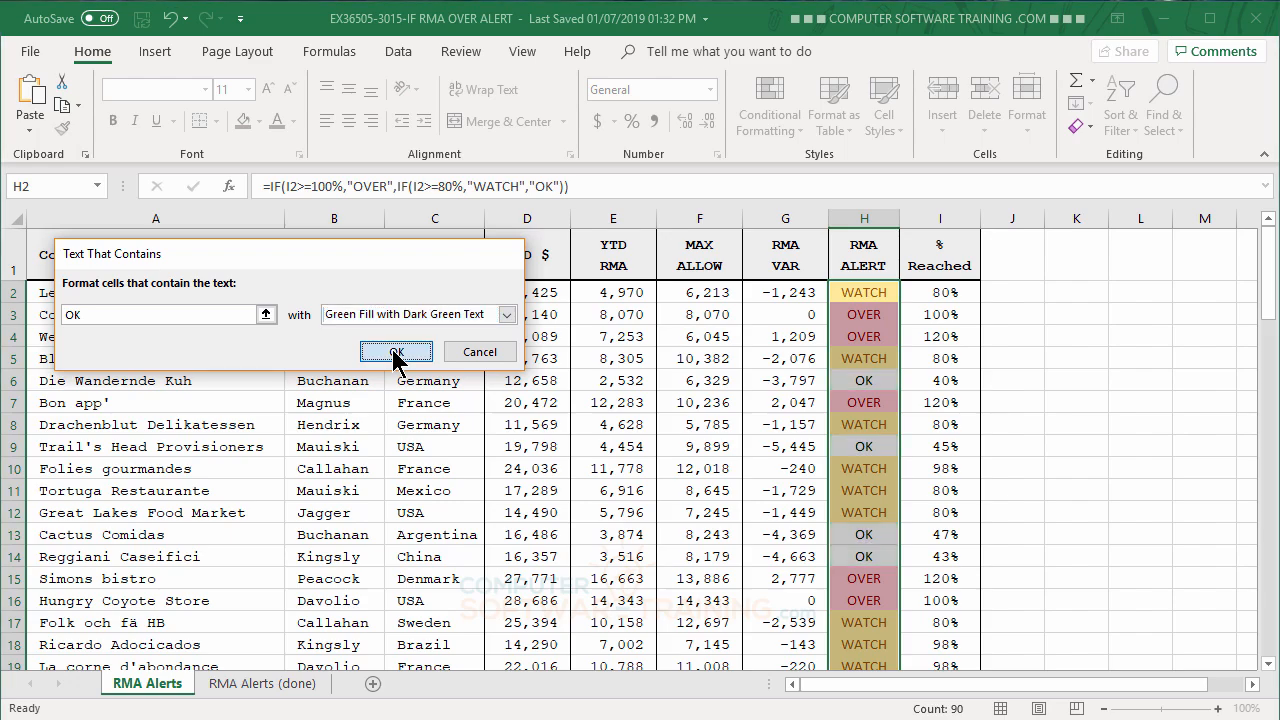
# - Deselect the RMA ALERT cells and review the alert colours against the % Reached values down the list
pyautogui.click(684, 337)
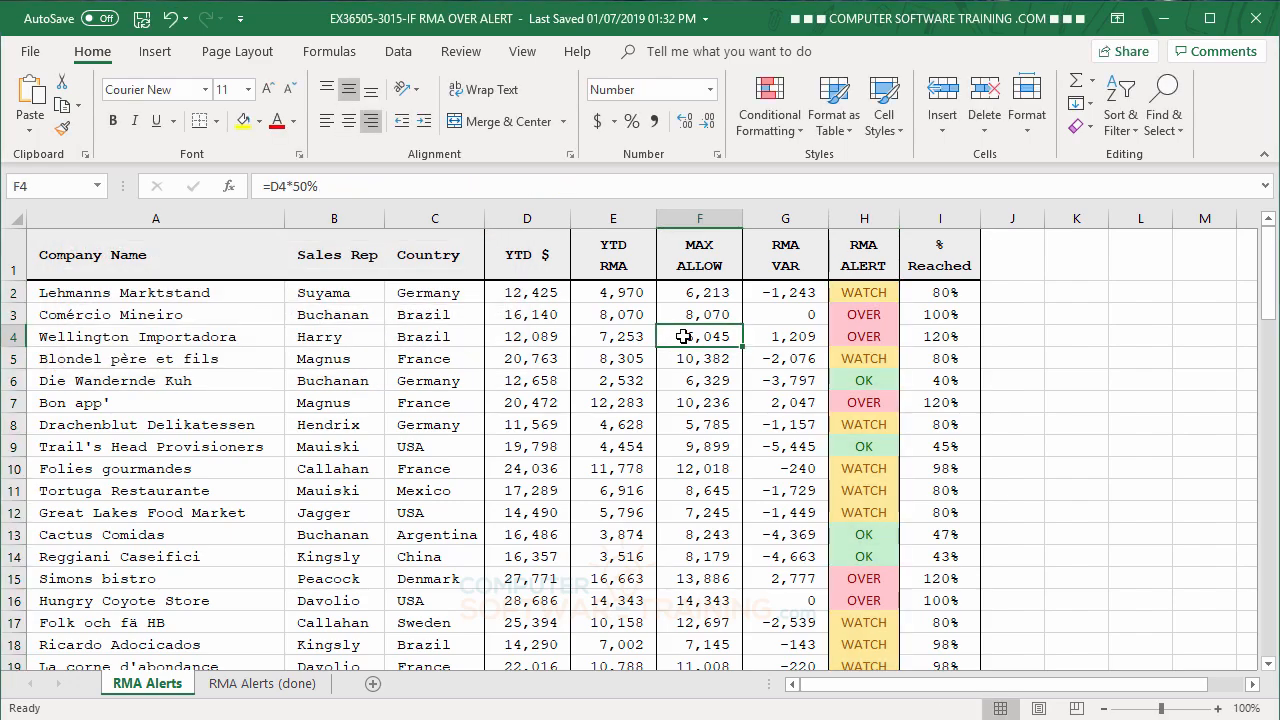
pyautogui.scroll(-9, 990, 420)
pyautogui.scroll(9, 986, 418)
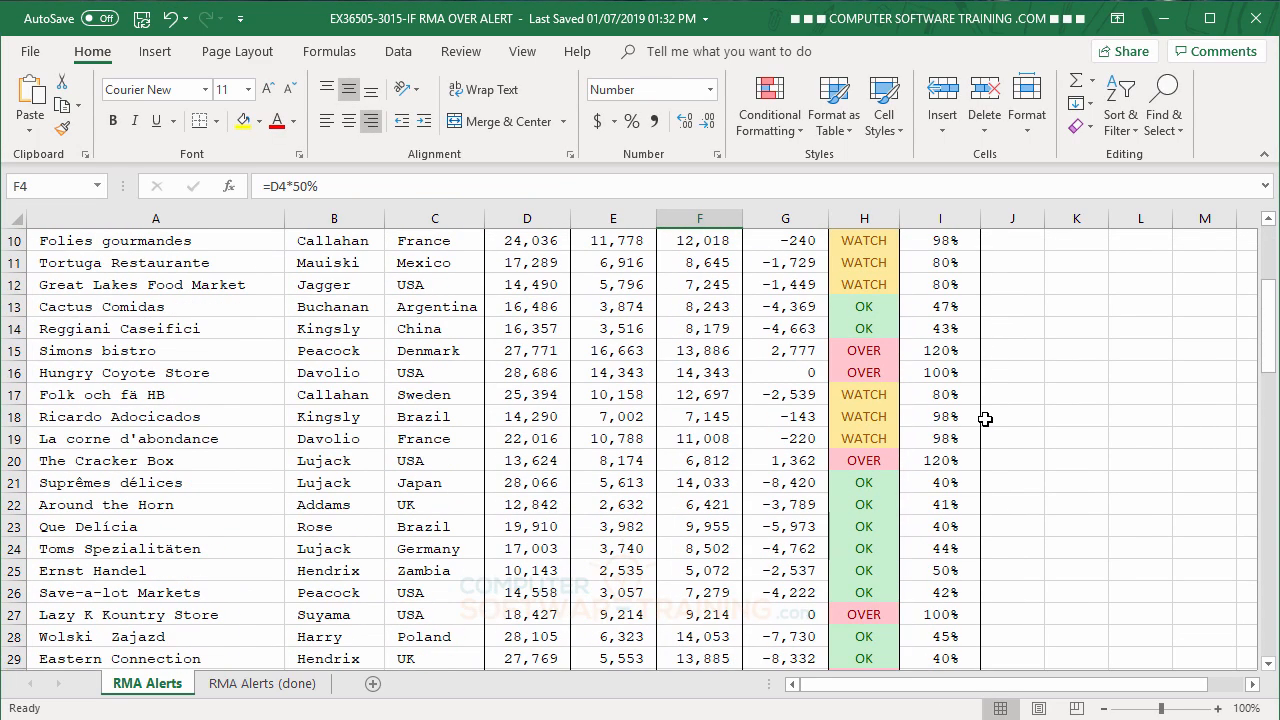
pyautogui.scroll(-15, 983, 420)
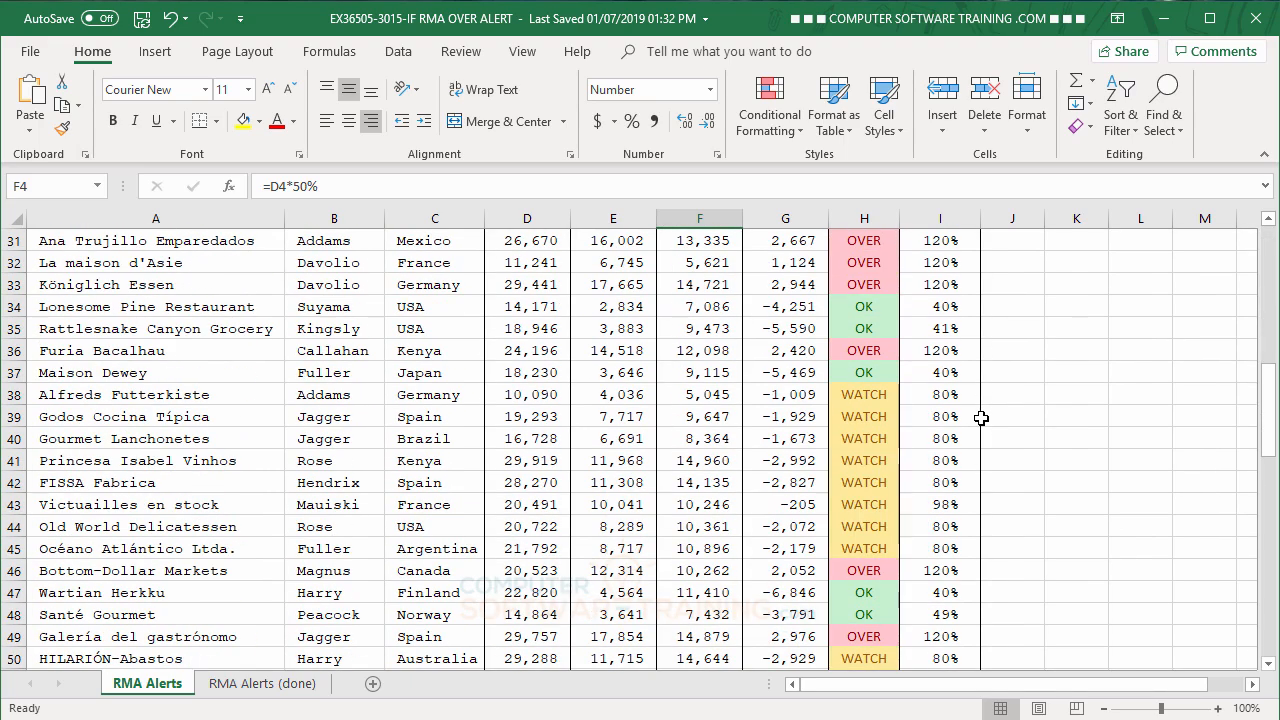
pyautogui.scroll(15, 979, 418)
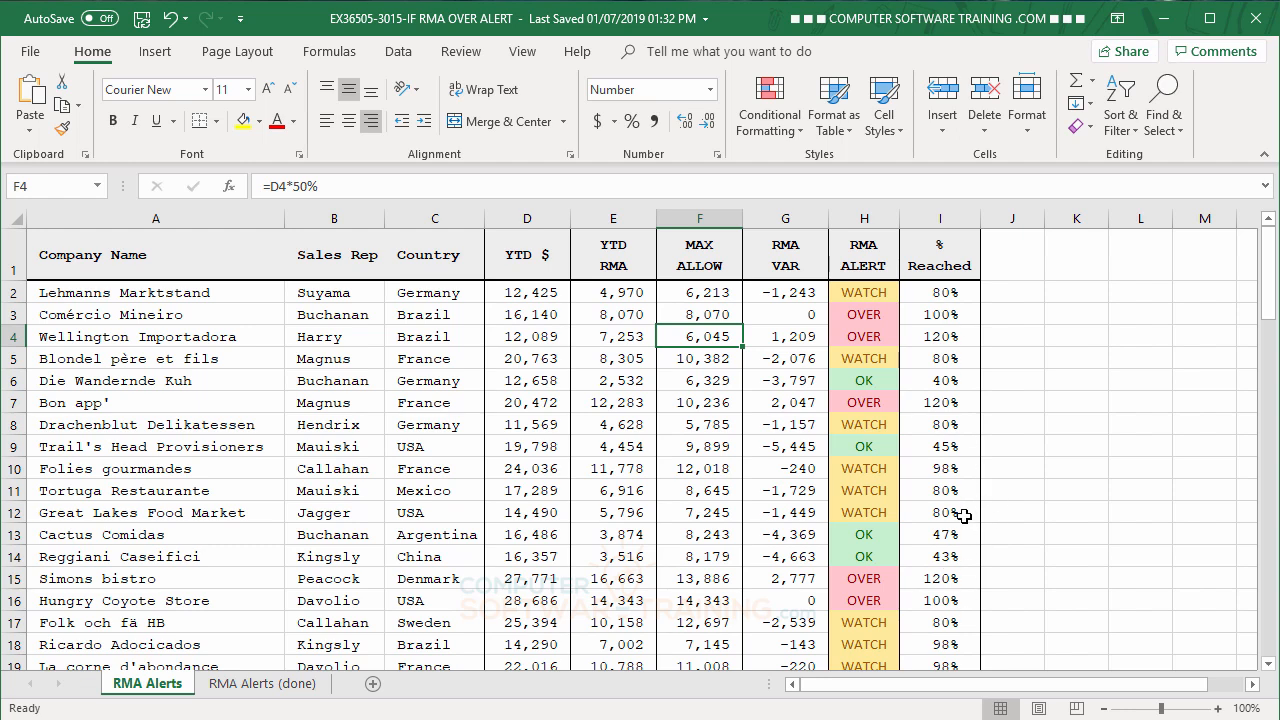
pyautogui.click(708, 388)
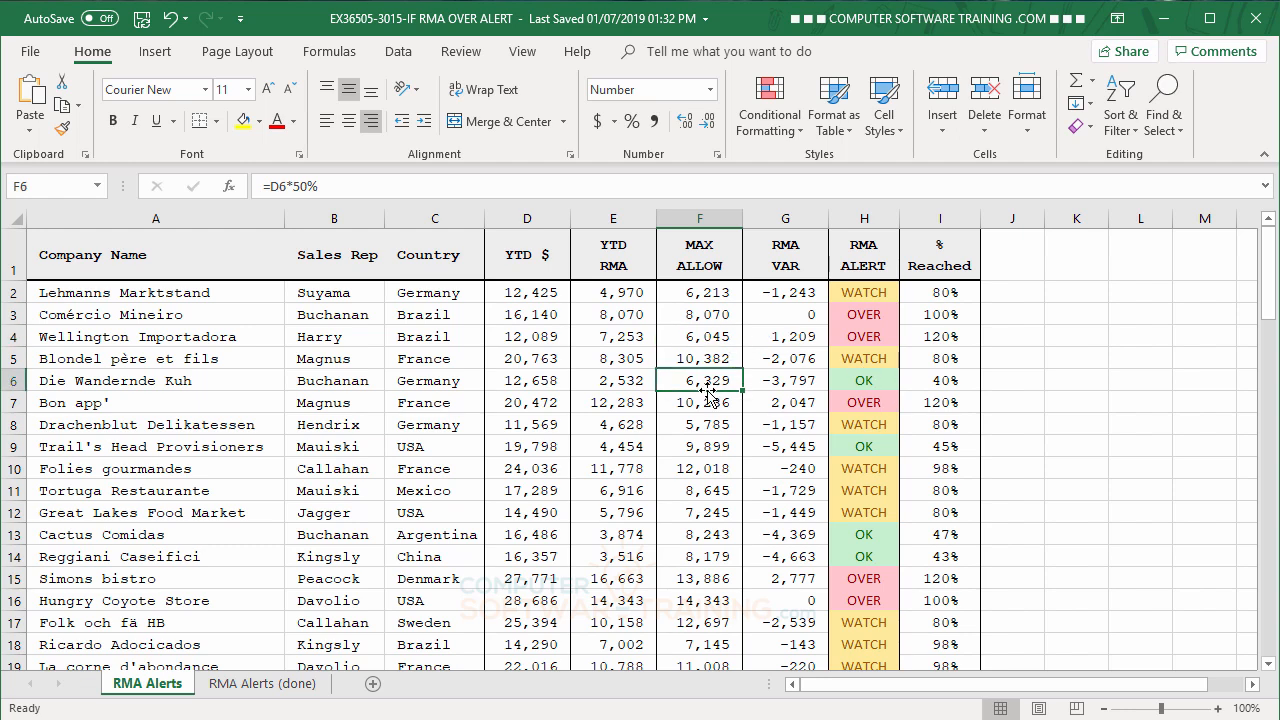